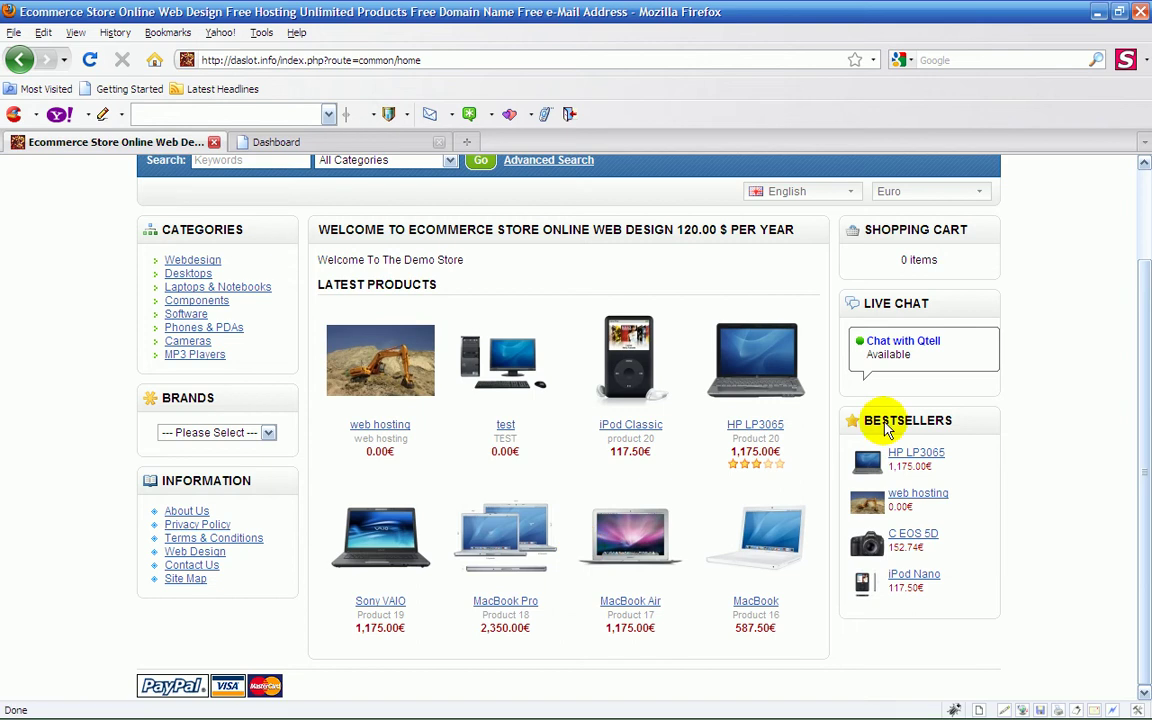
Step: Switch to the store admin and open the Extensions > Shipping methods list
left_click(292, 146)
mouse_move(221, 221)
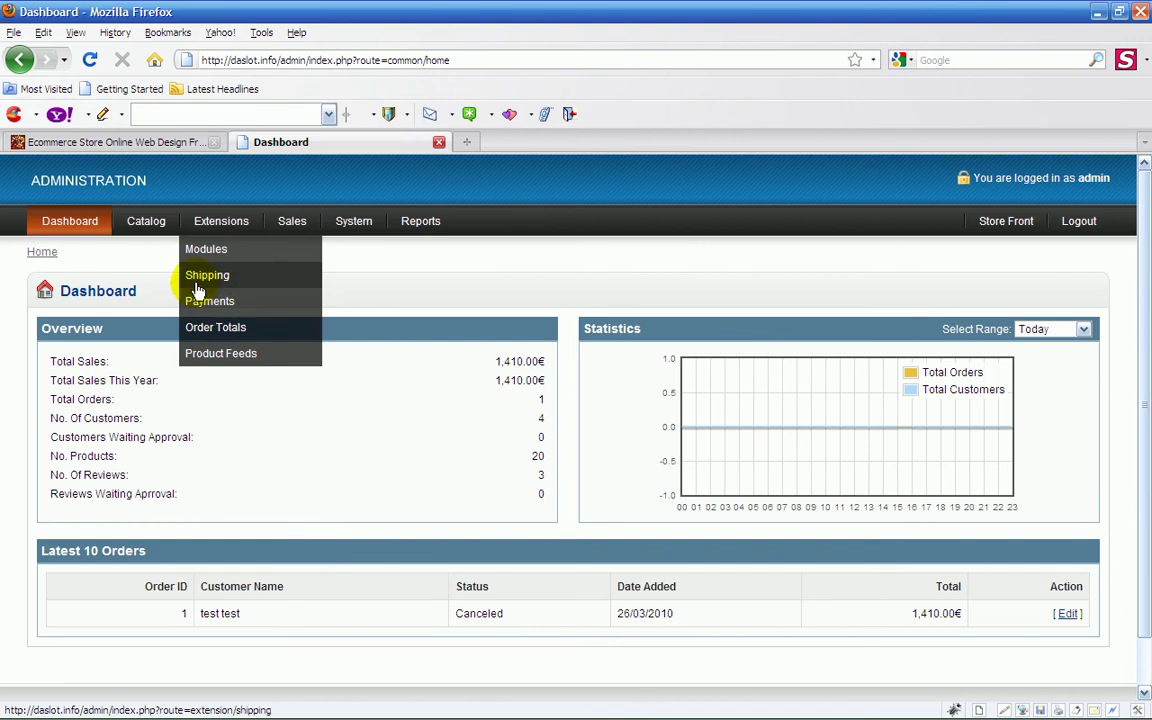
left_click(192, 280)
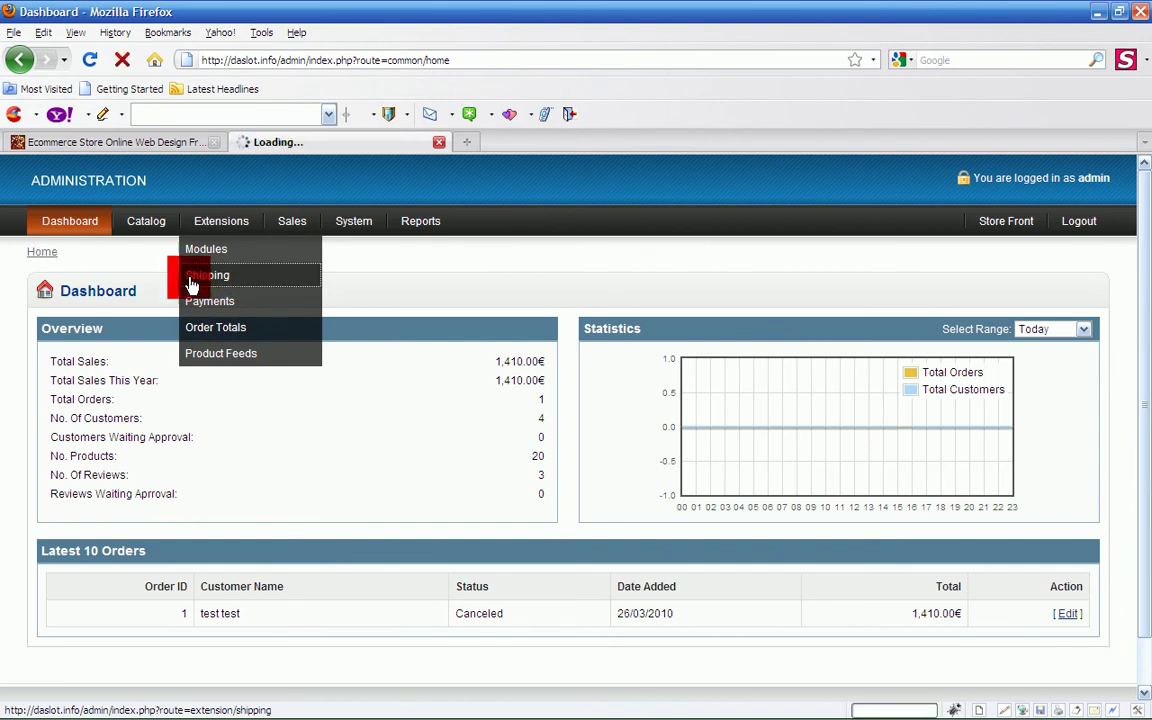
scroll(510, 405, "down", 1)
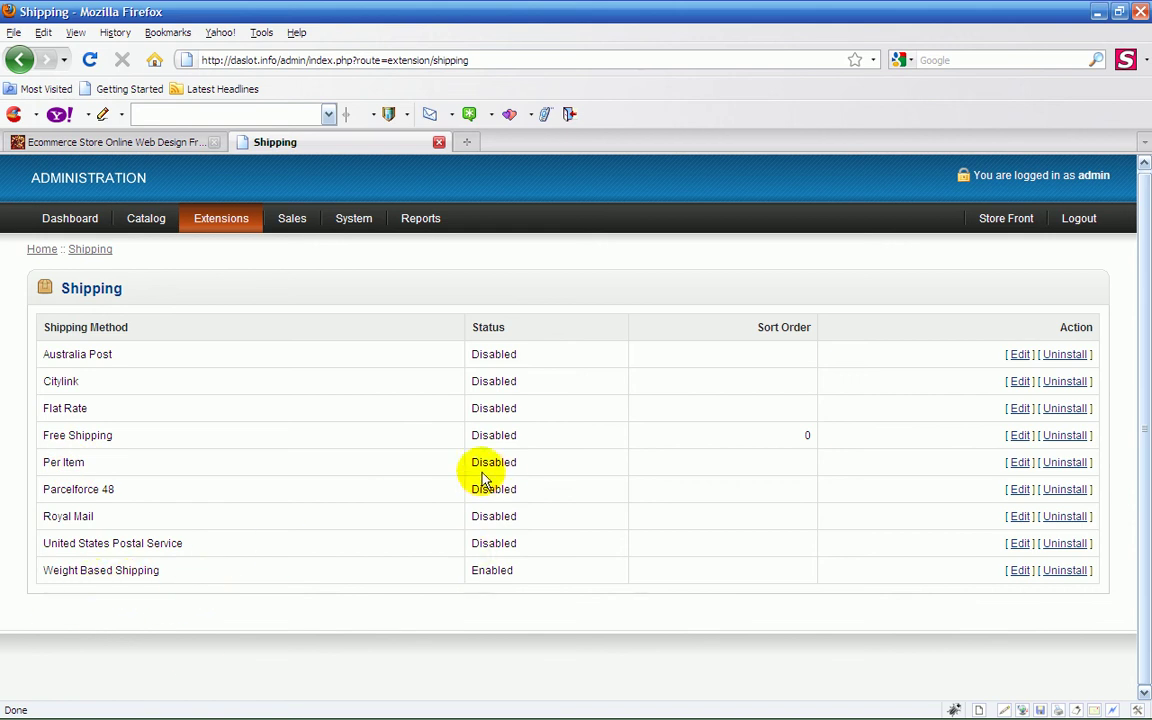
Step: Open the Weight Based Shipping settings and copy the German VAT Zone rates
left_click(1017, 571)
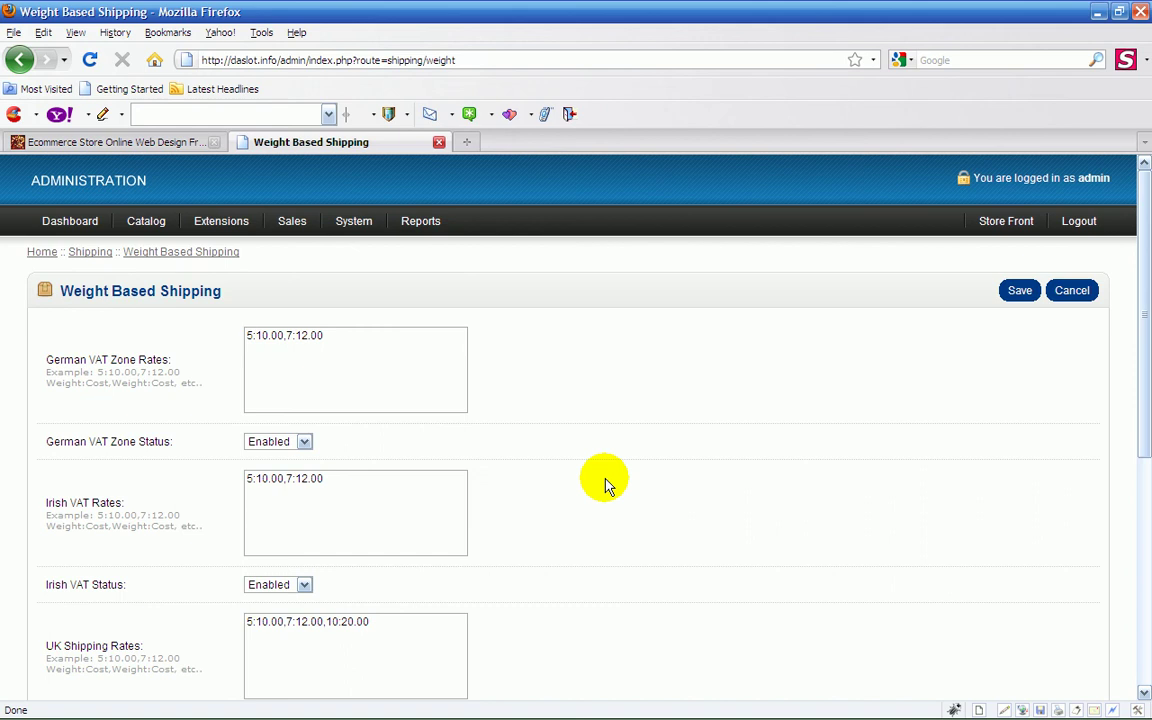
left_click_drag(337, 337, 211, 321)
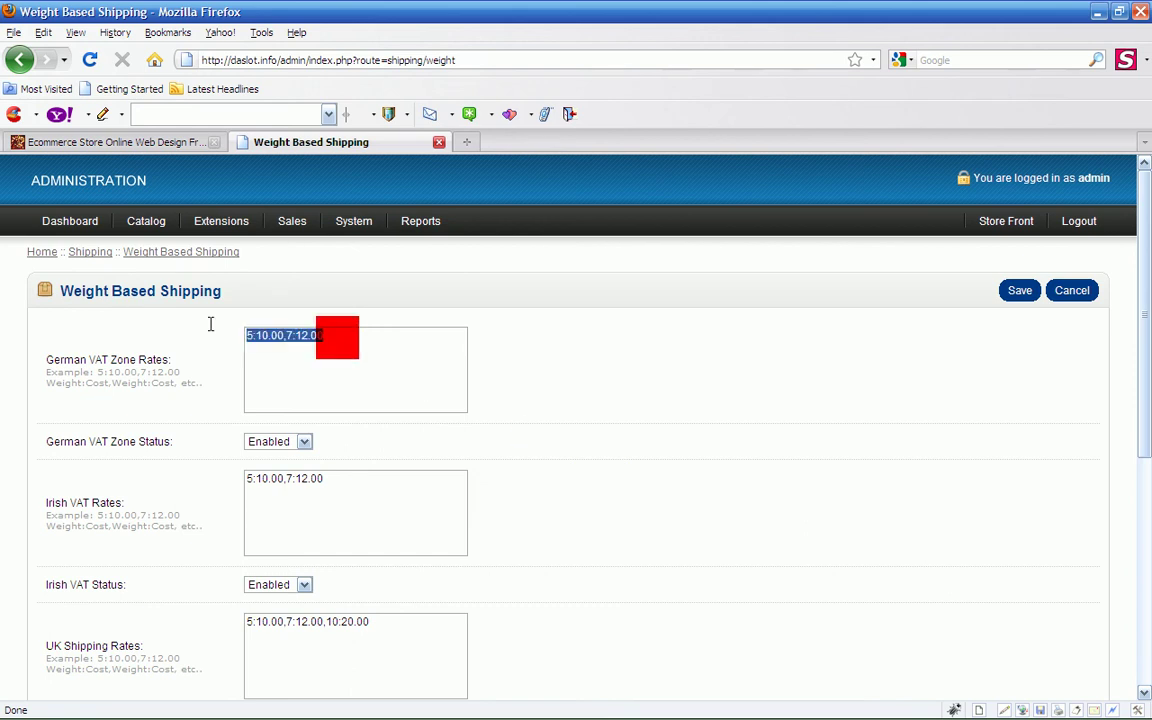
right_click(255, 338)
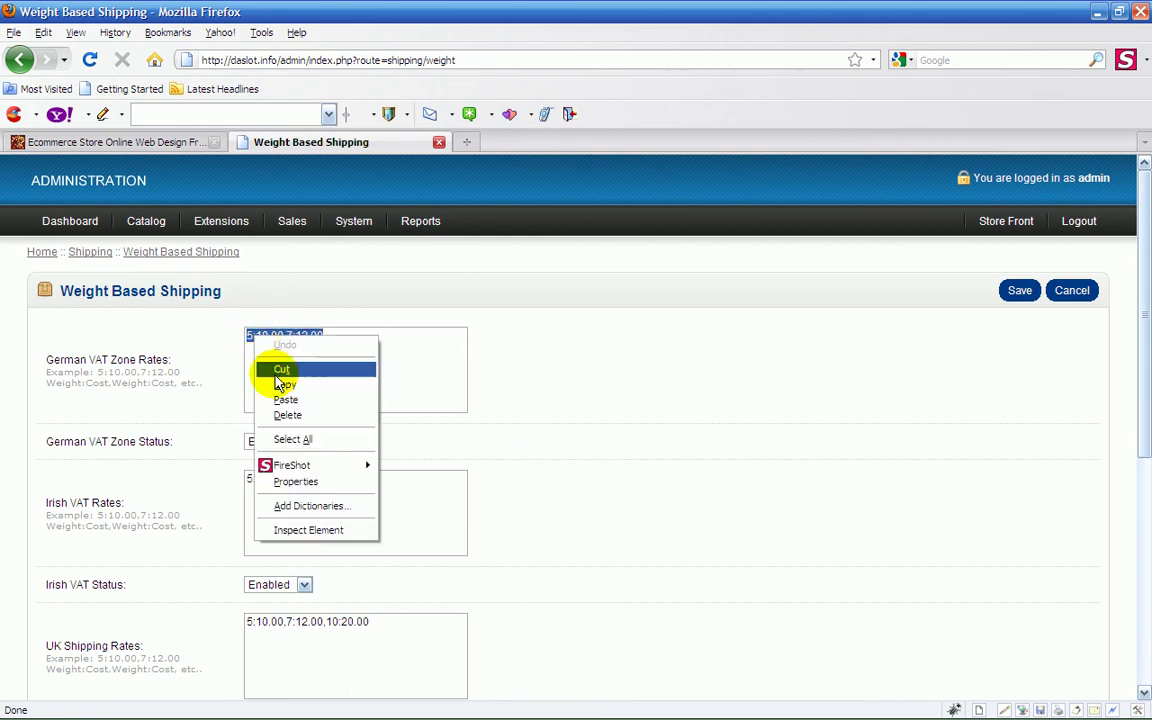
left_click(285, 384)
Step: Launch a blank Notepad document from the Start menu
left_click(15, 710)
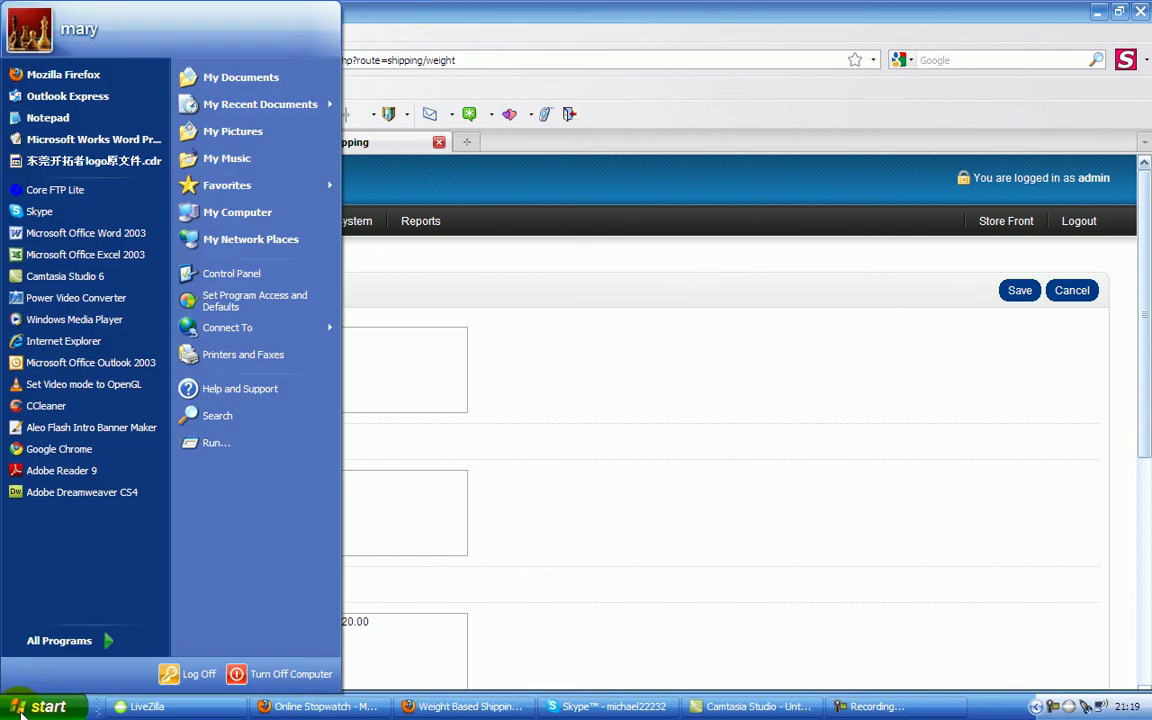
left_click(47, 118)
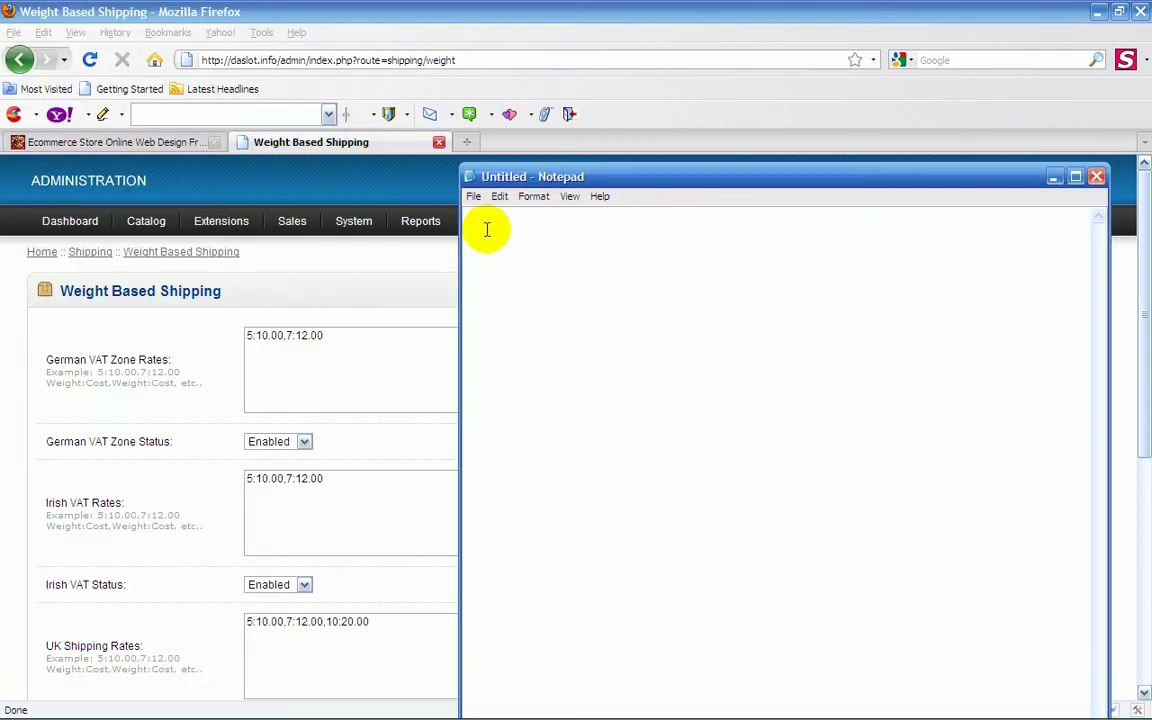
right_click(474, 218)
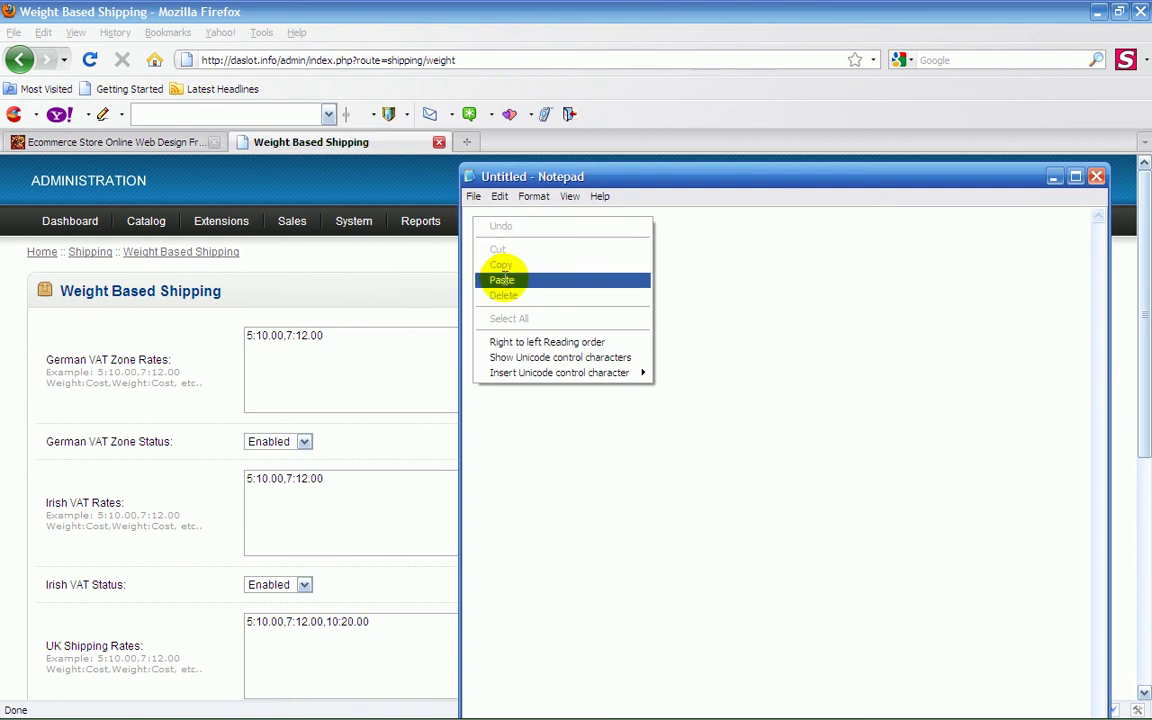
Step: Paste the German VAT rates into Notepad and copy the UK Shipping 10:20.00 tier
left_click(502, 280)
mouse_move(650, 176)
left_mouse_down()
mouse_move(727, 293)
mouse_move(680, 303)
left_mouse_up()
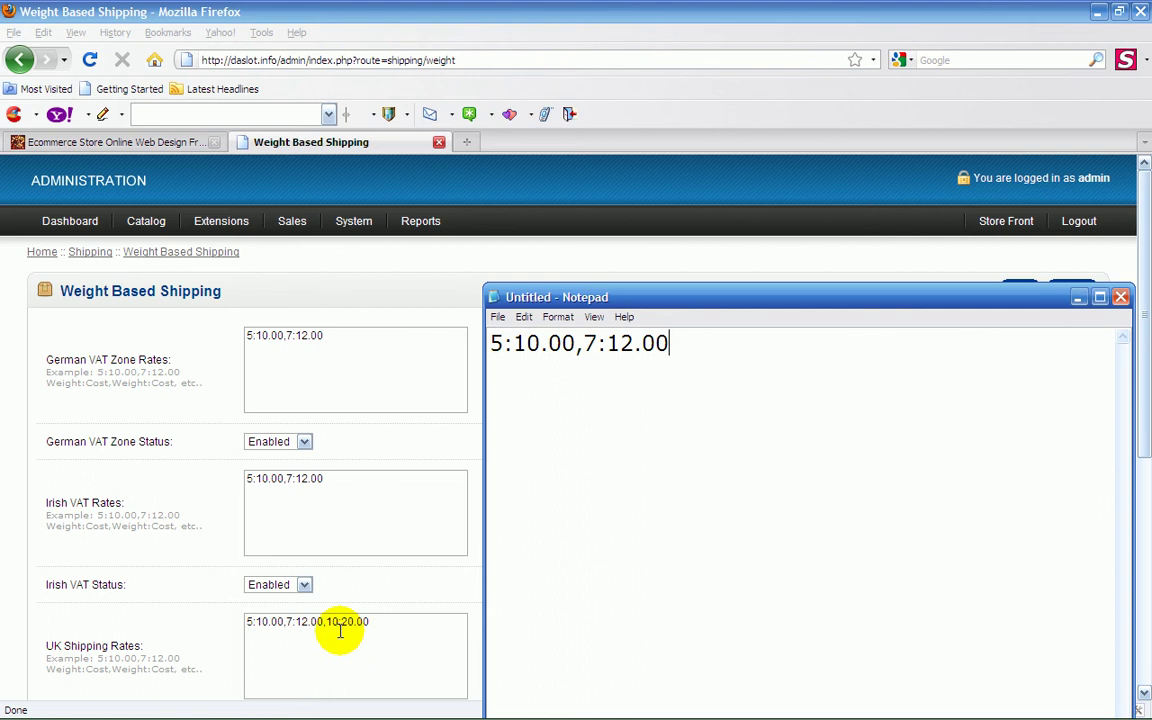
left_click_drag(368, 622, 329, 622)
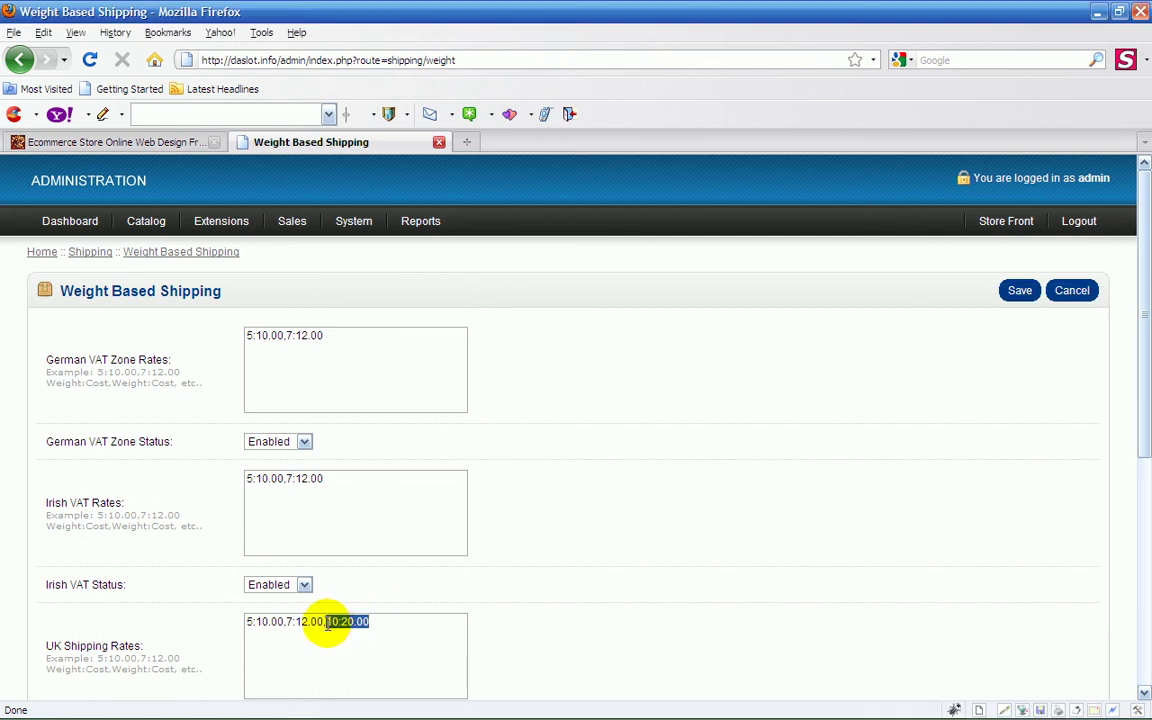
right_click(329, 622)
left_click(362, 466)
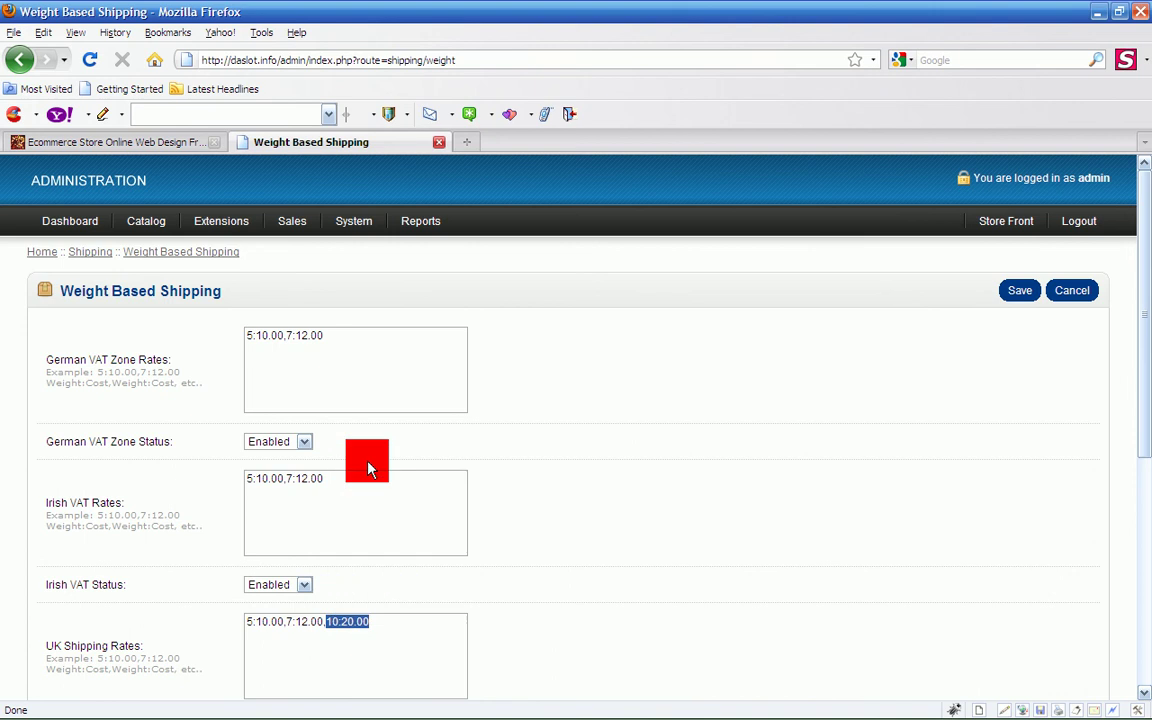
Step: Append ',10:20.00' to the rates in Notepad
left_click(955, 706)
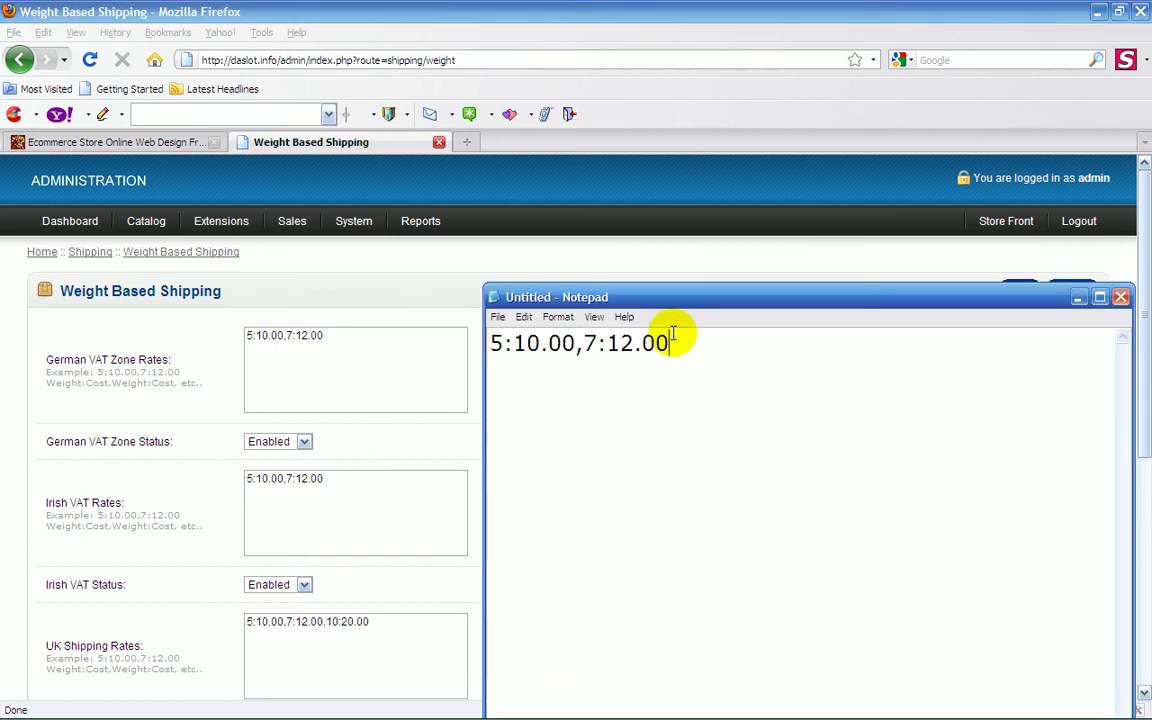
type(",")
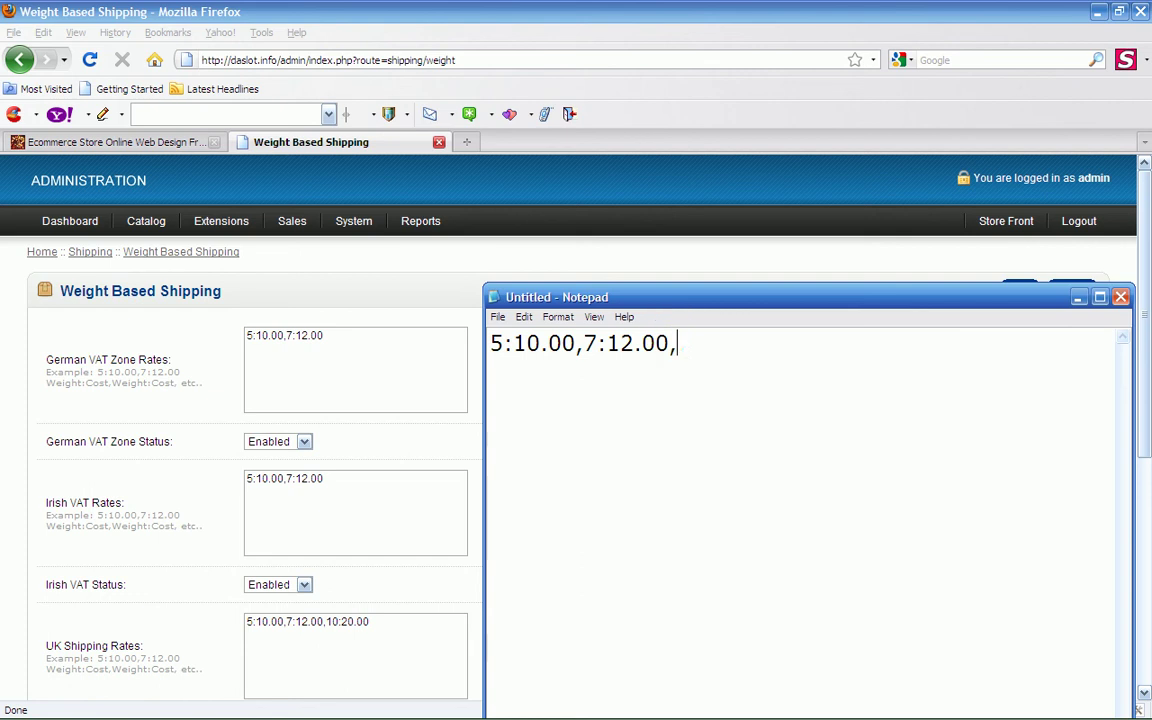
right_click(677, 344)
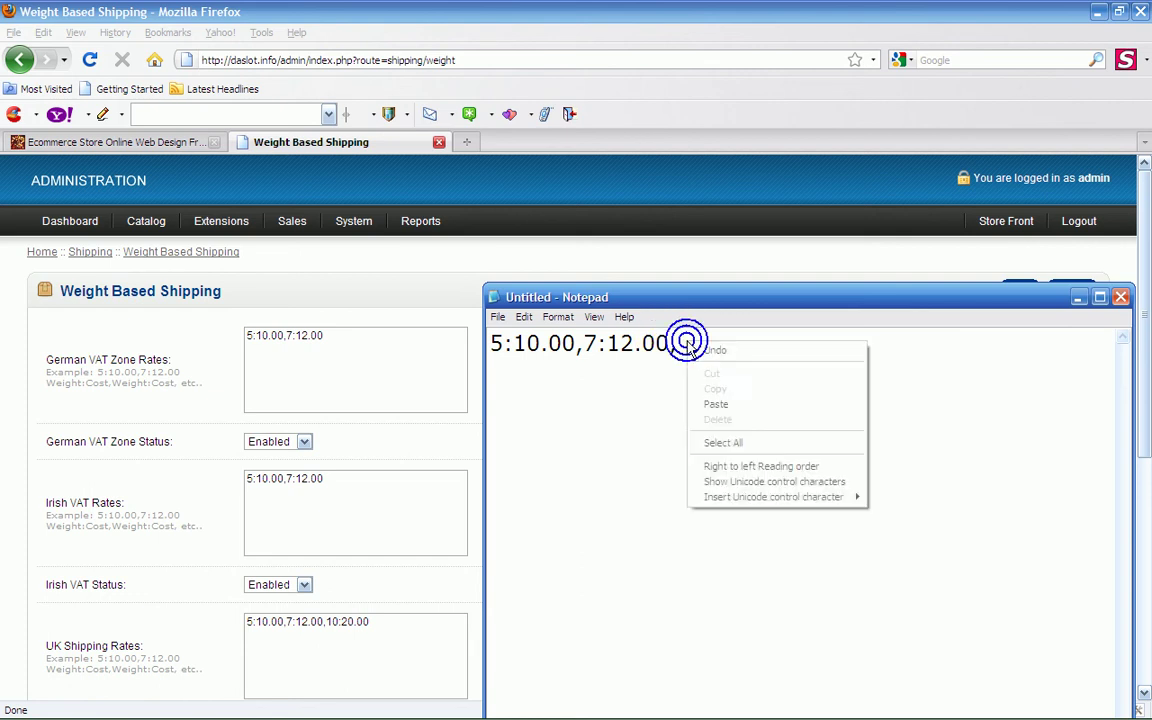
left_click(724, 400)
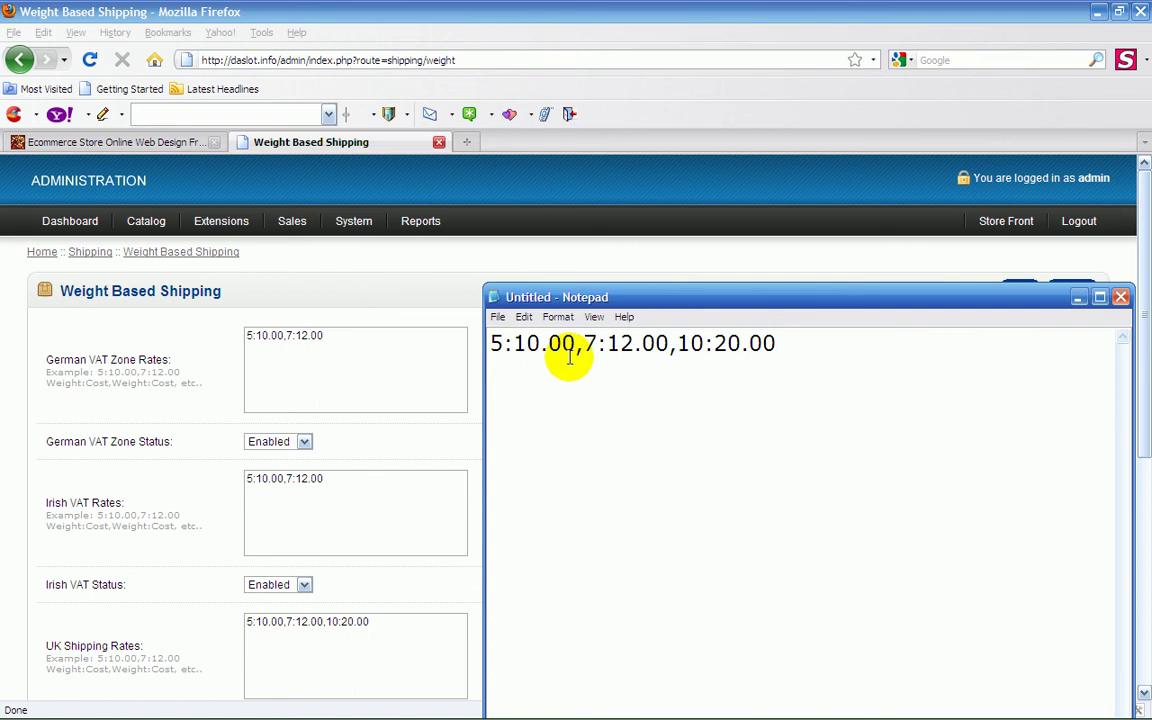
Step: Close Notepad without saving and save the Weight Based Shipping settings
left_click(1121, 298)
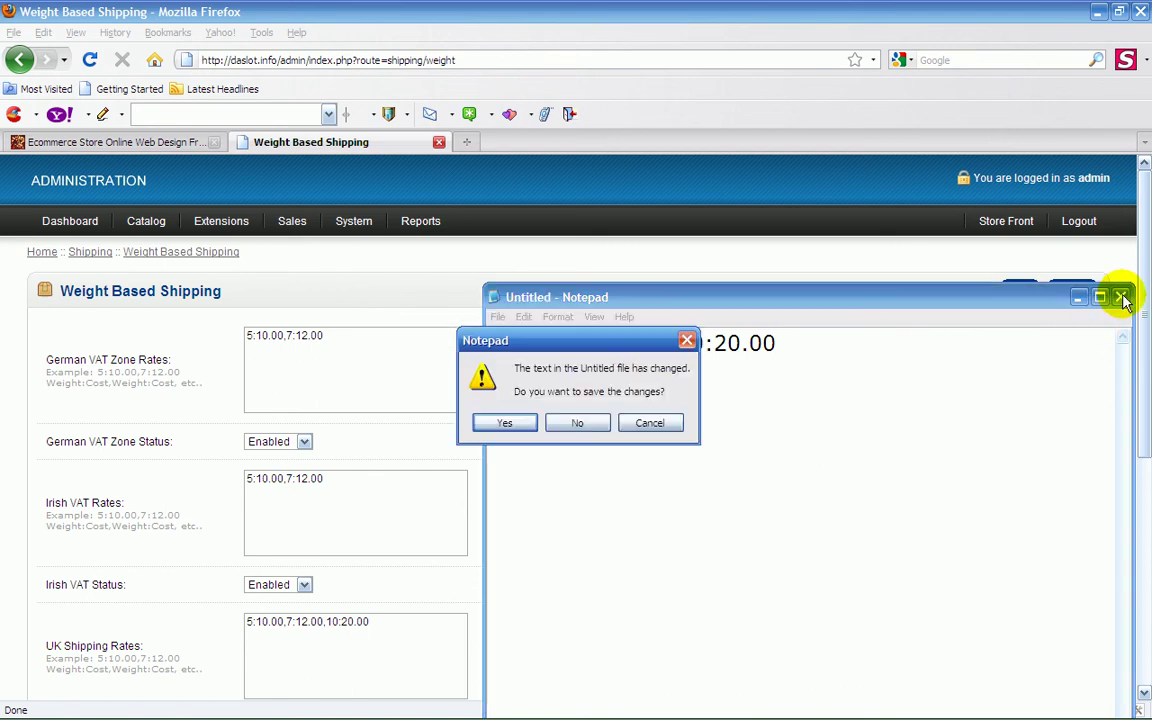
left_click(590, 423)
left_click(1016, 290)
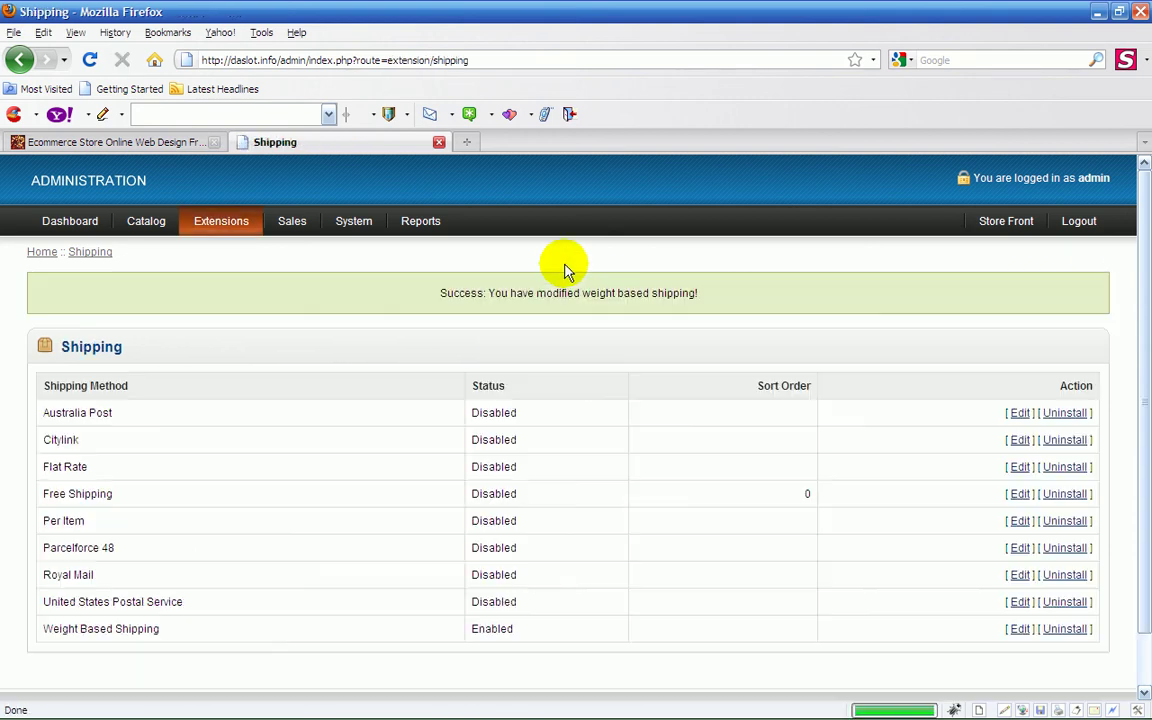
Step: Recheck the UK Shipping status, Taxable Goods tax class and overall status, then save again
left_click(1017, 630)
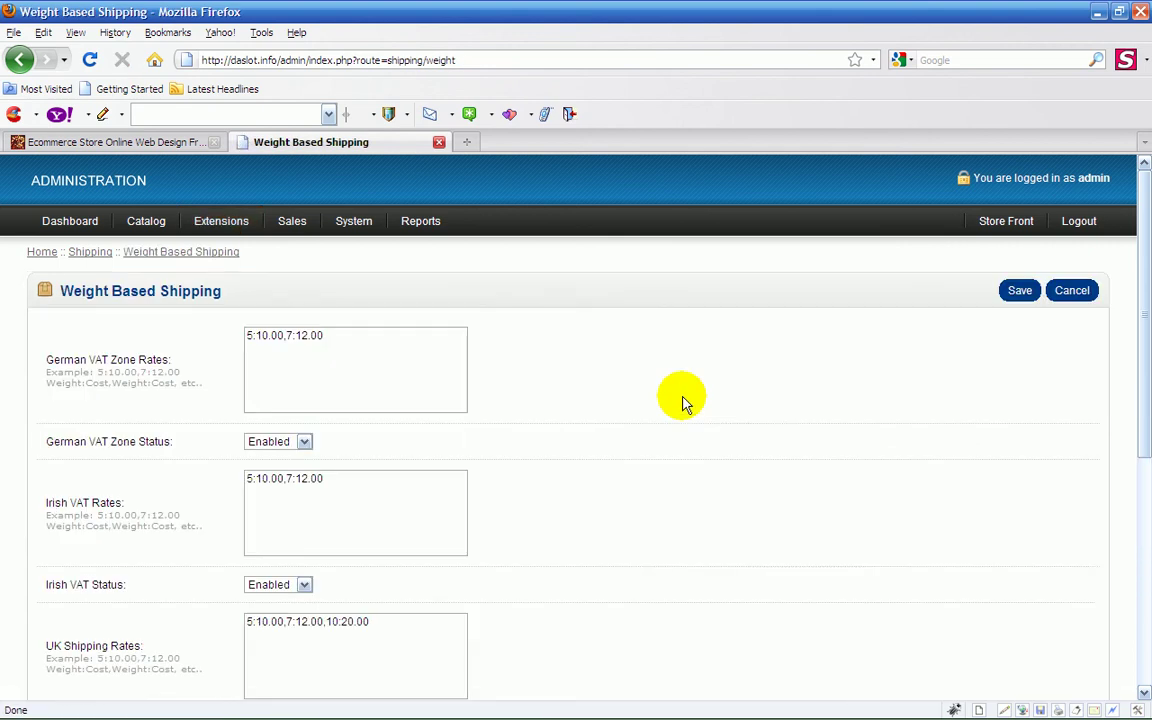
scroll(684, 400, "down", 2)
scroll(684, 400, "down", 1)
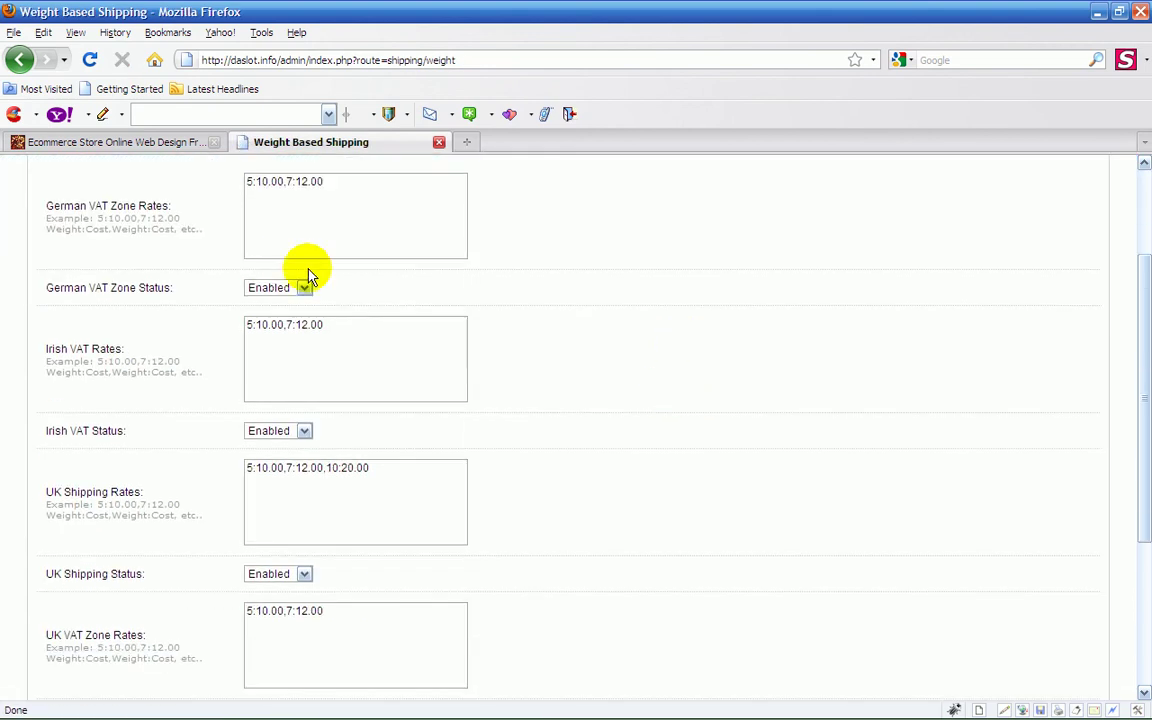
scroll(560, 395, "down", 1)
scroll(561, 399, "down", 1)
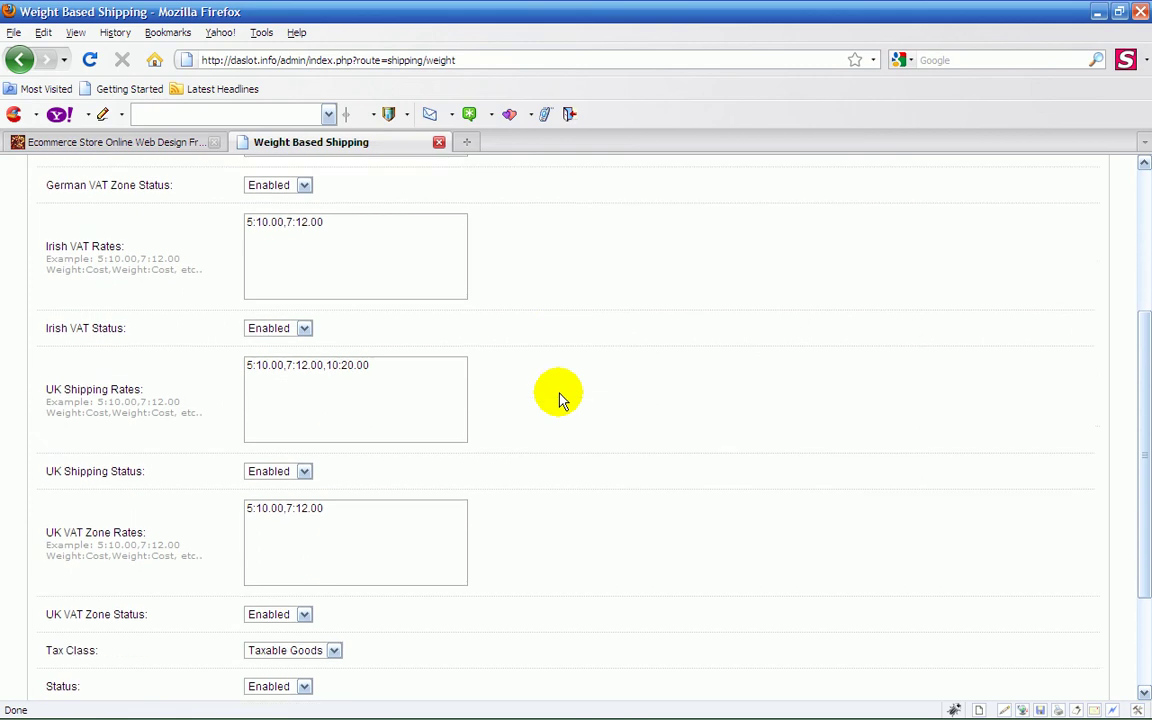
scroll(560, 398, "down", 1)
left_click(305, 421)
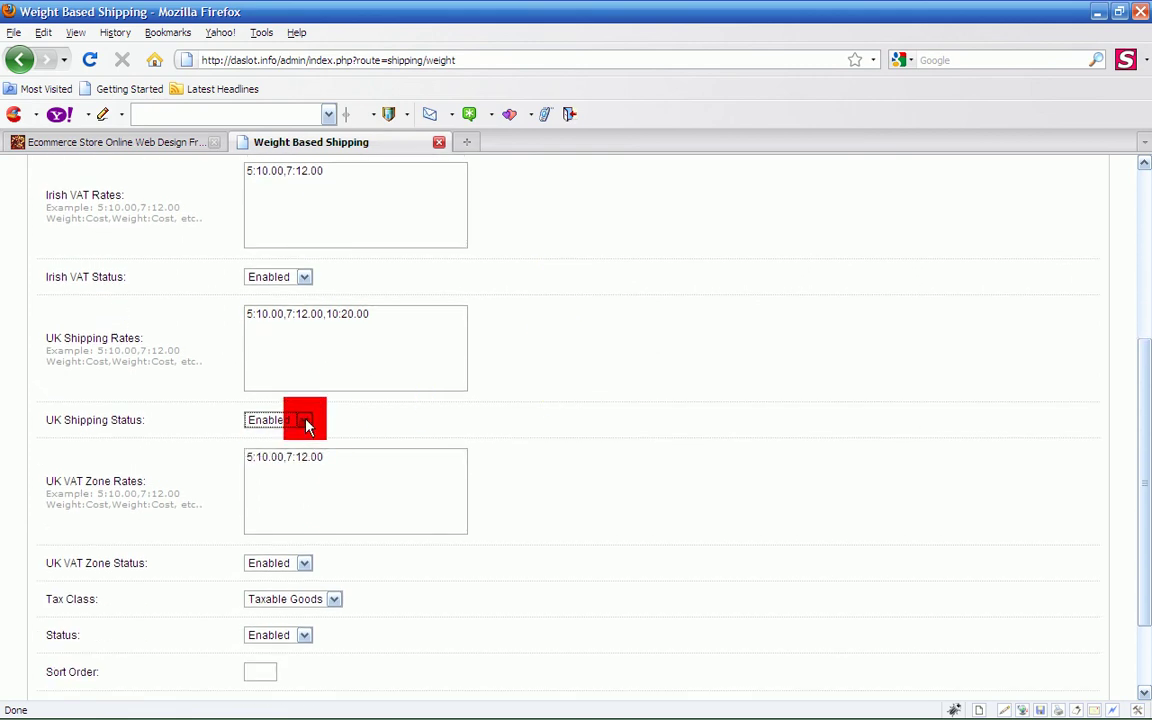
scroll(560, 424, "down", 2)
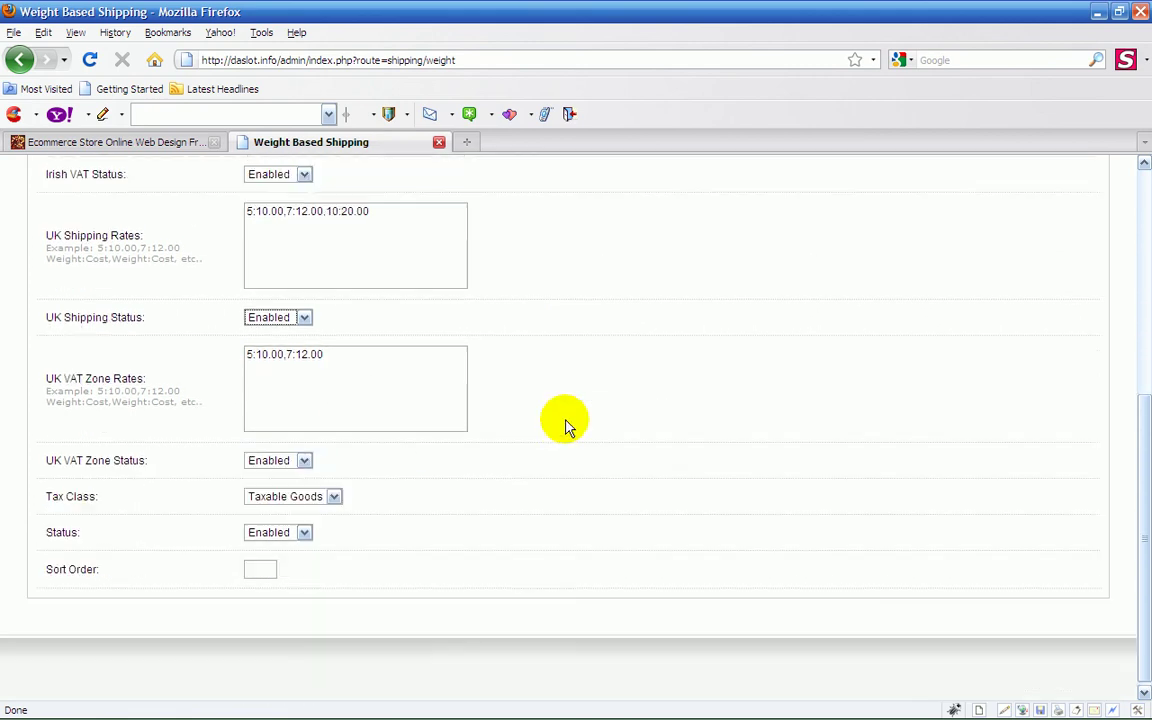
left_click(335, 497)
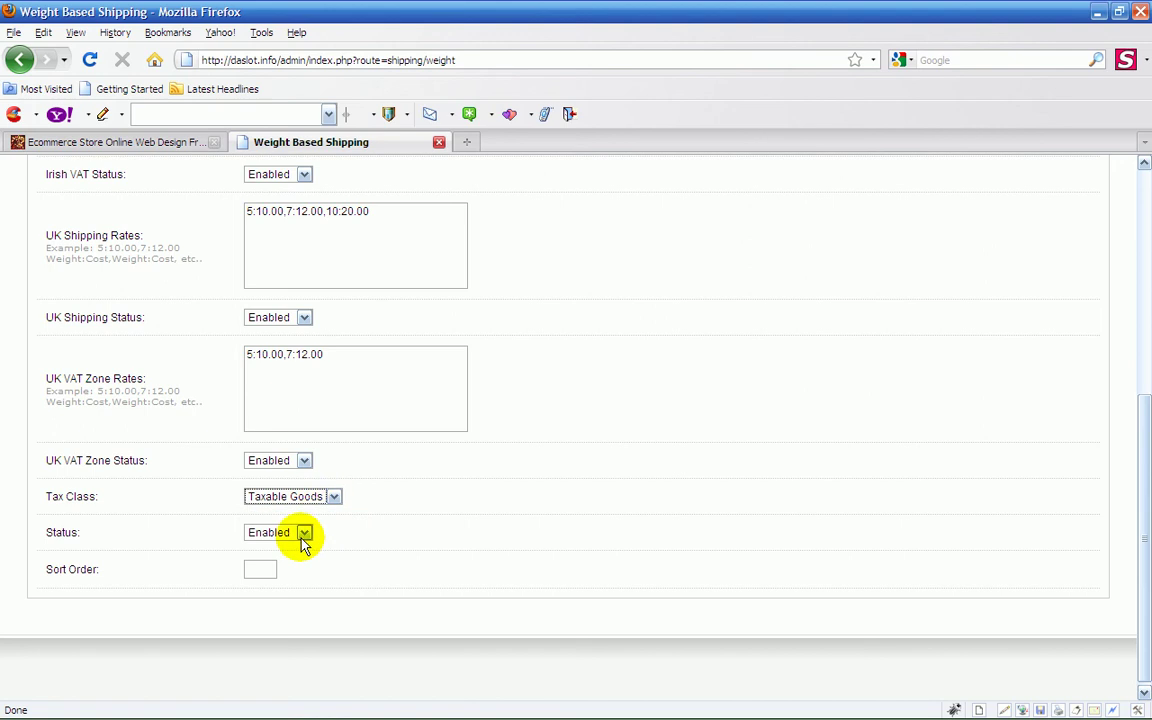
left_click(305, 533)
scroll(620, 490, "up", 4)
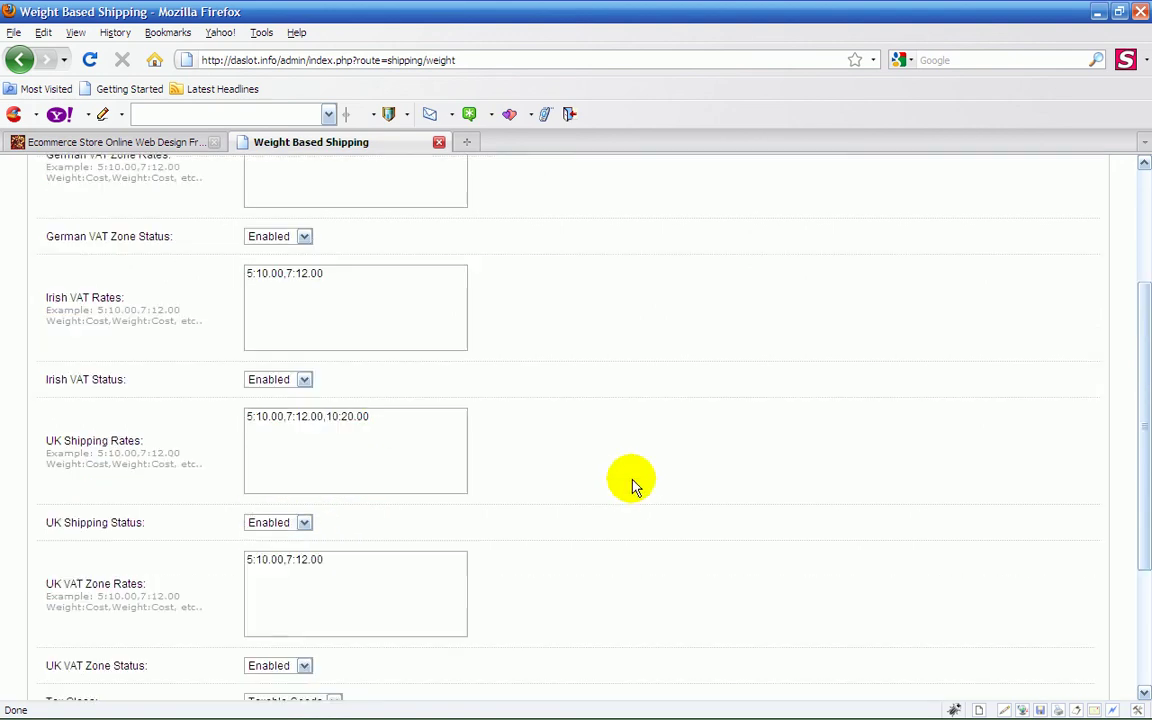
scroll(632, 485, "up", 4)
left_click(1012, 296)
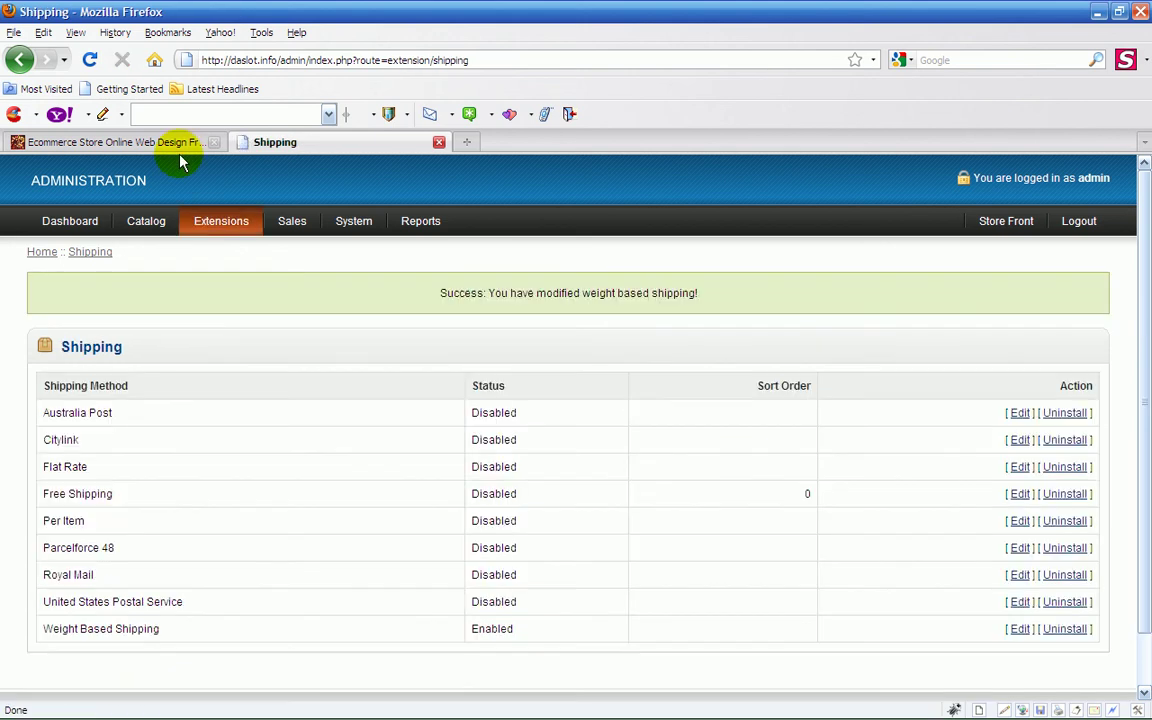
Step: Switch to the Ecommerce Store tab showing the storefront home page
left_click(165, 142)
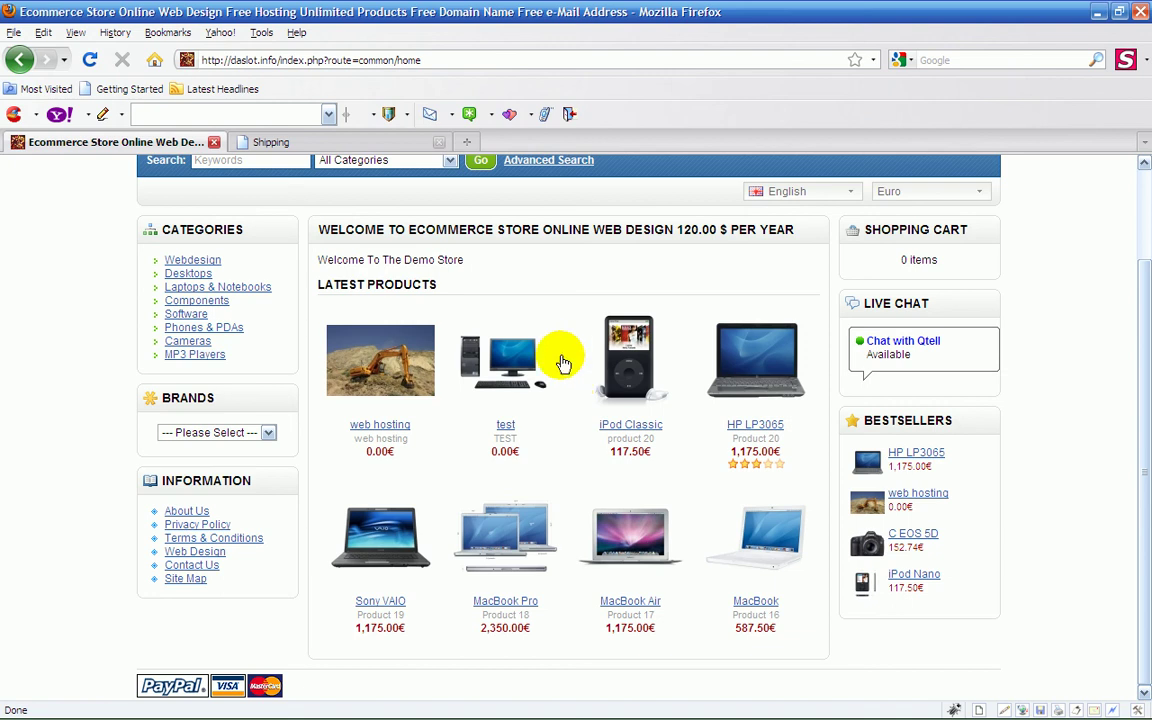
Step: Add one HP LP3065 to the cart and proceed to checkout
left_click(743, 360)
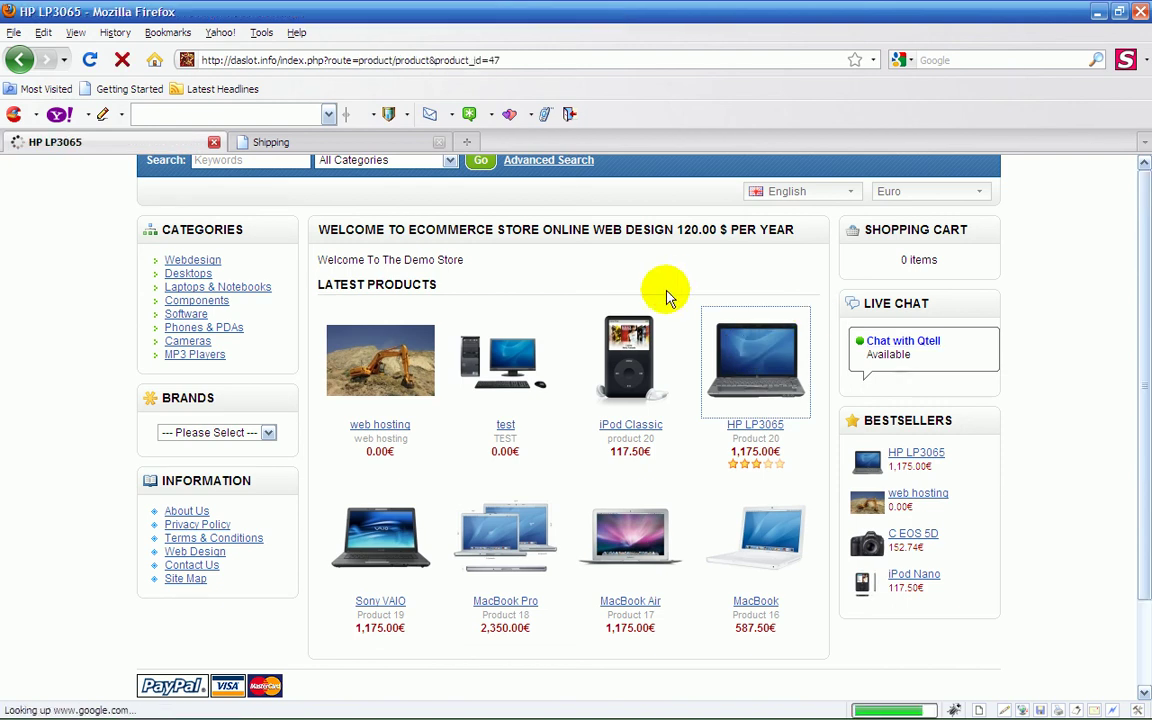
scroll(663, 298, "down", 2)
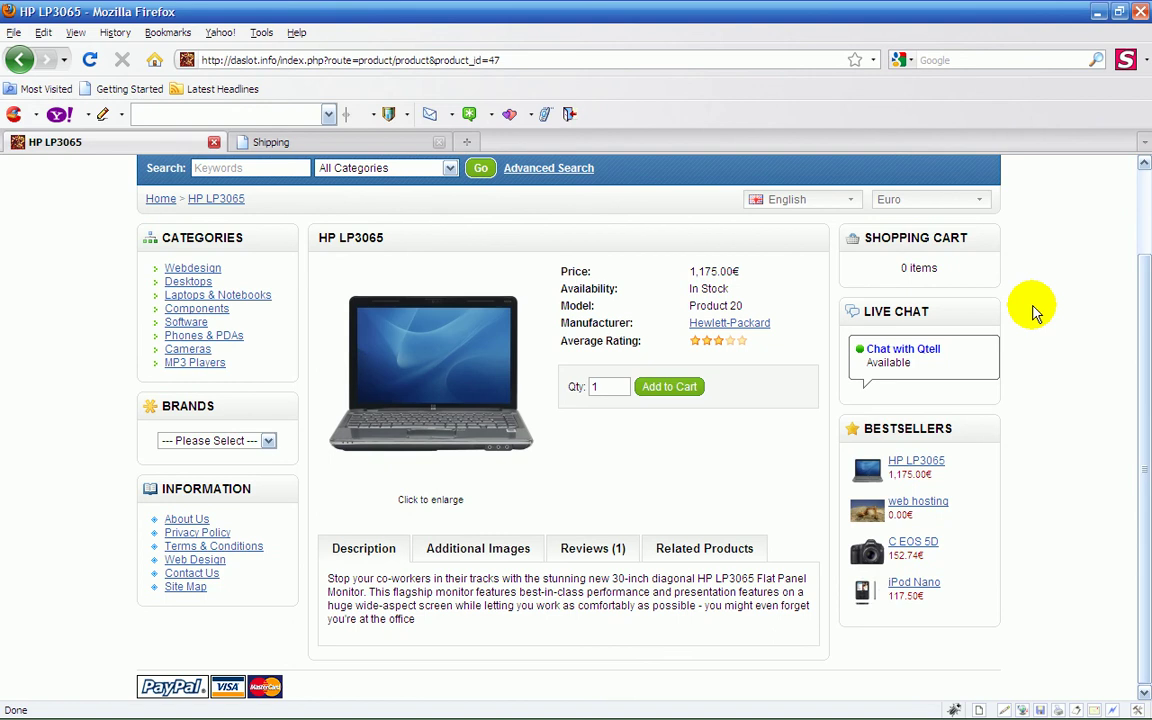
left_click(668, 390)
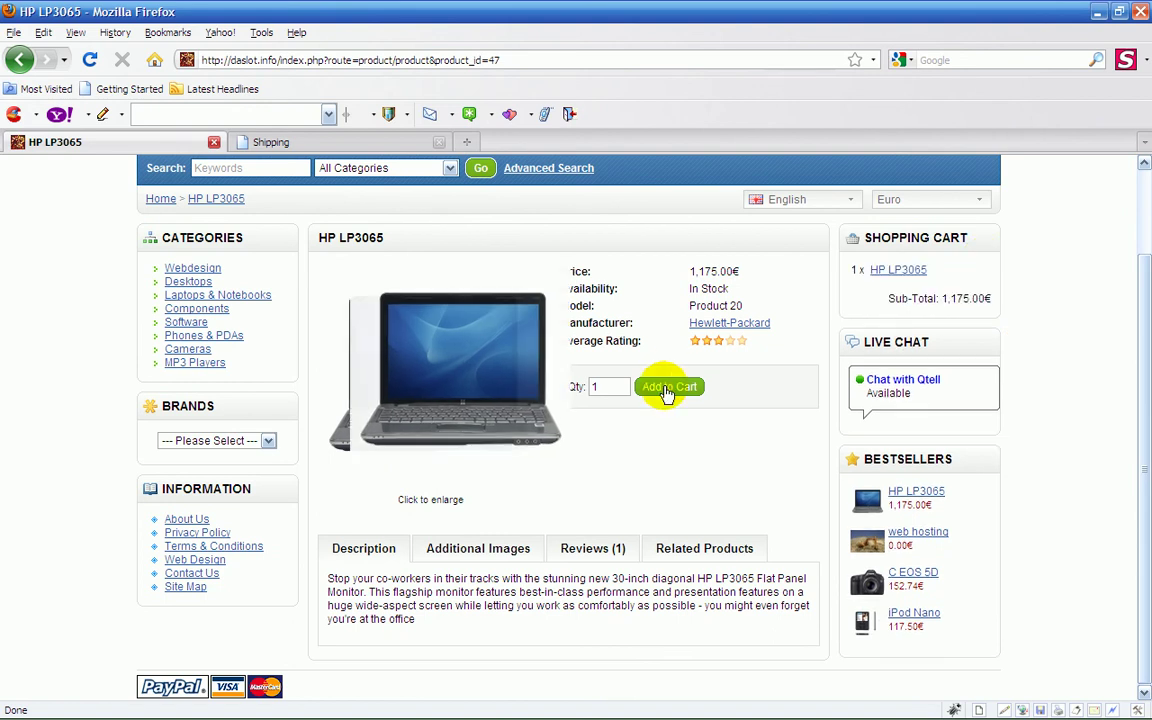
scroll(727, 365, "up", 2)
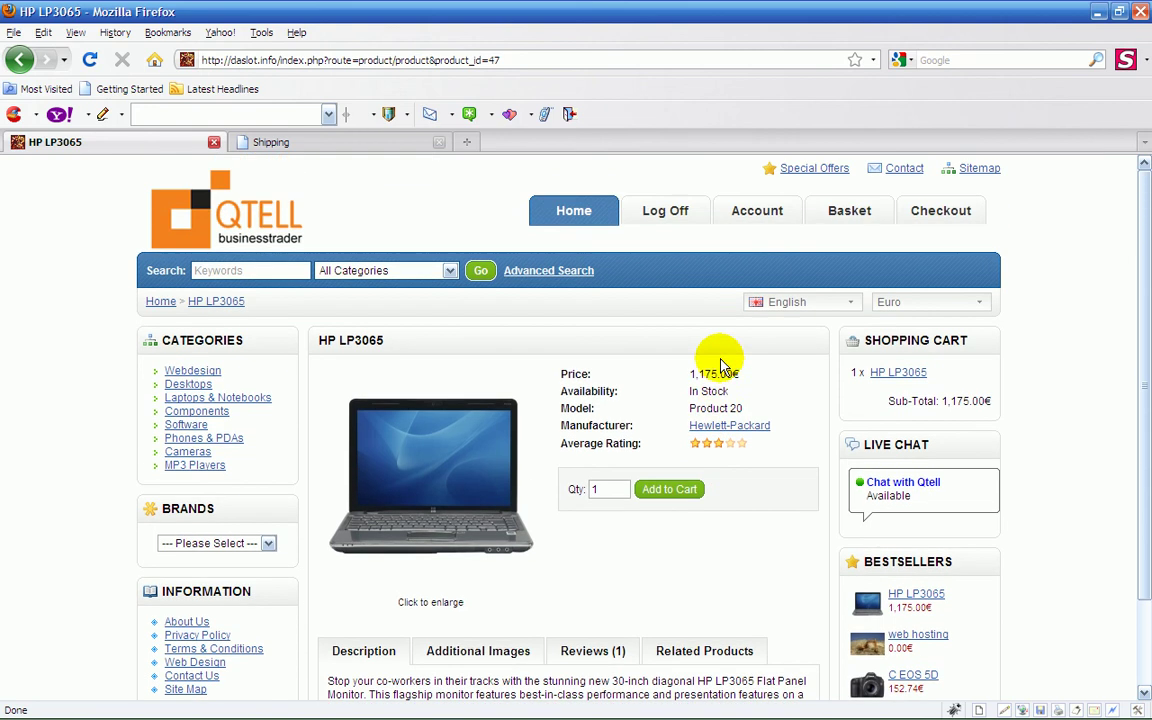
left_click(863, 221)
scroll(866, 222, "down", 2)
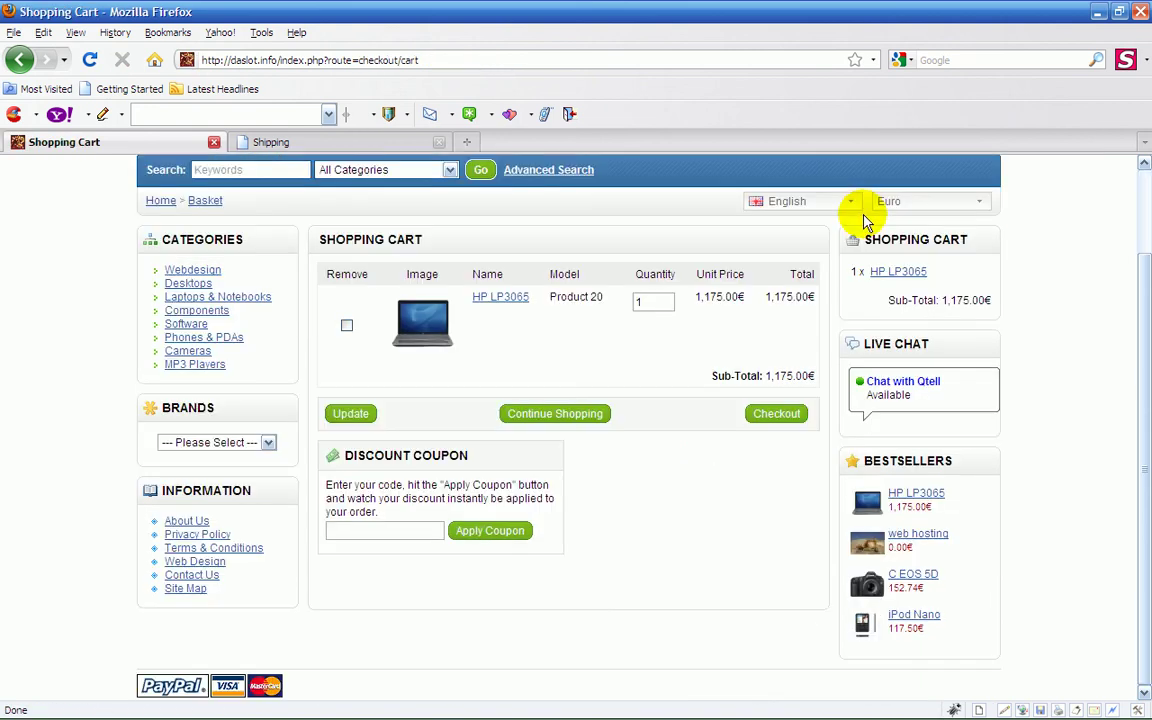
left_click(760, 420)
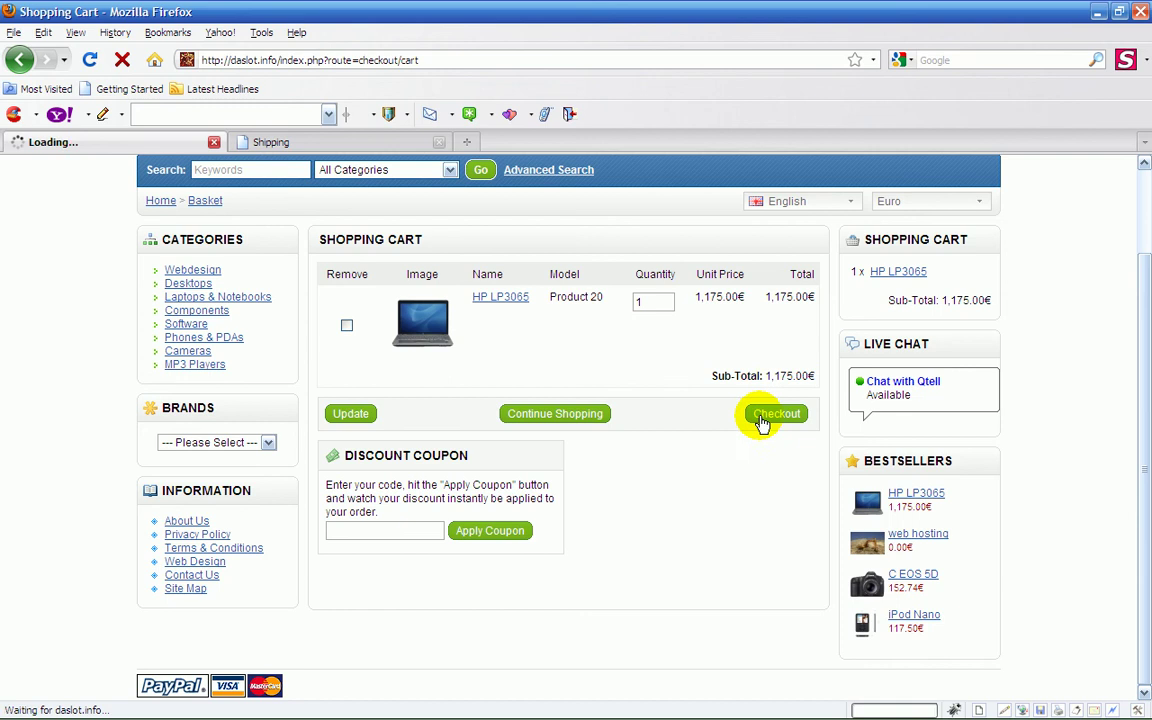
Step: Choose UK Shipping and Cash On Delivery, accept the terms, and review the 10.00€ shipping
scroll(784, 395, "down", 2)
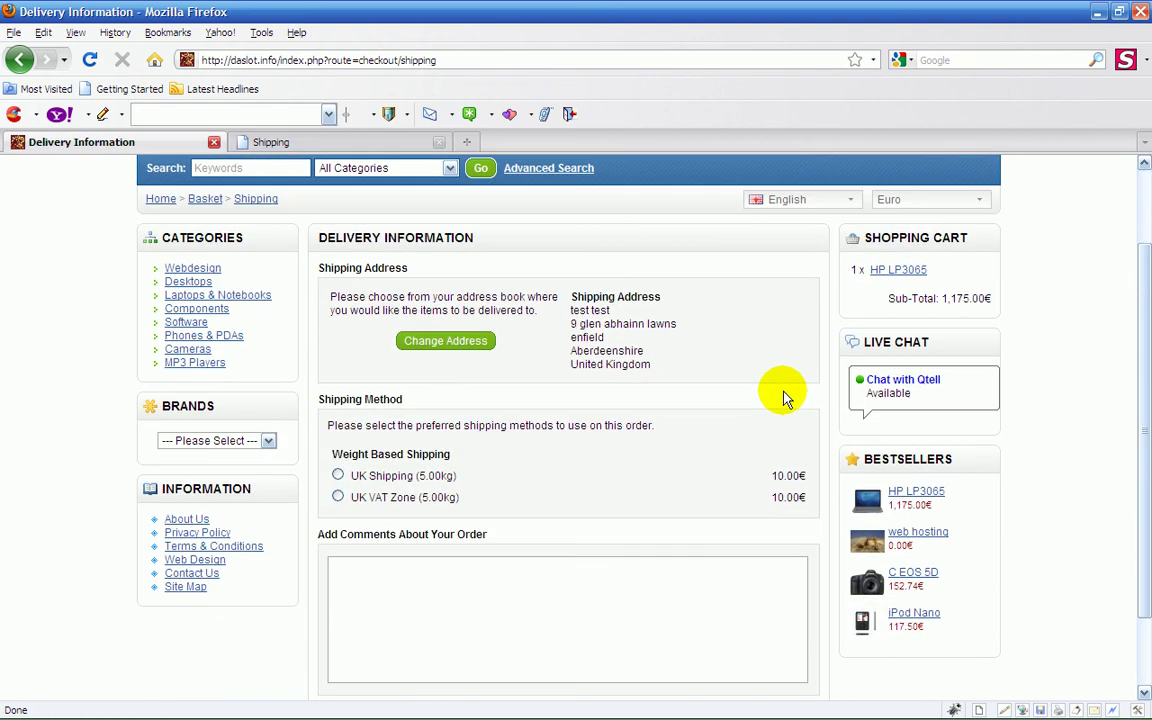
left_click(339, 478)
scroll(476, 463, "down", 2)
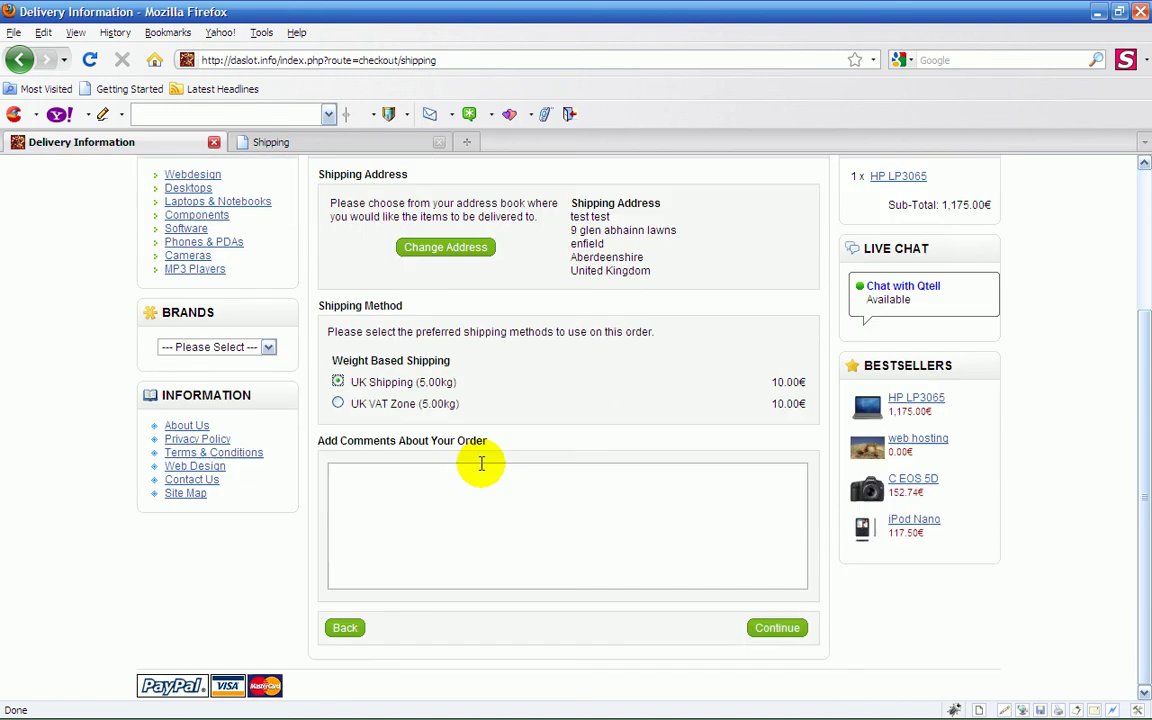
left_click(770, 628)
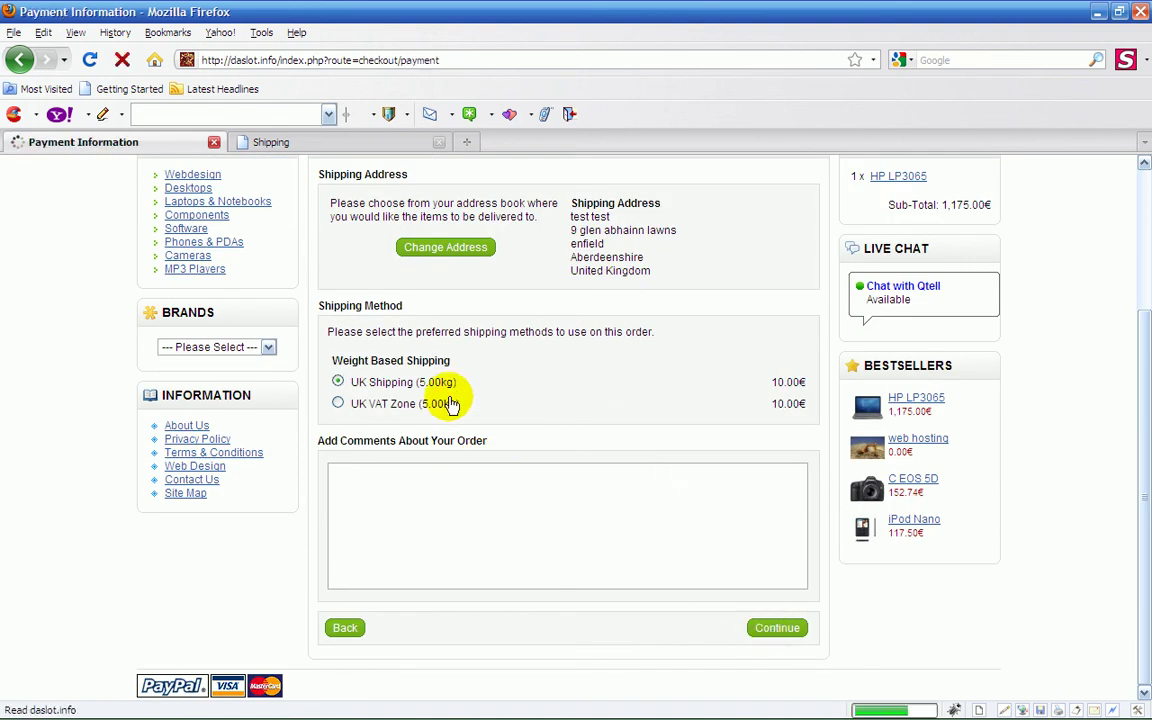
scroll(508, 385, "down", 3)
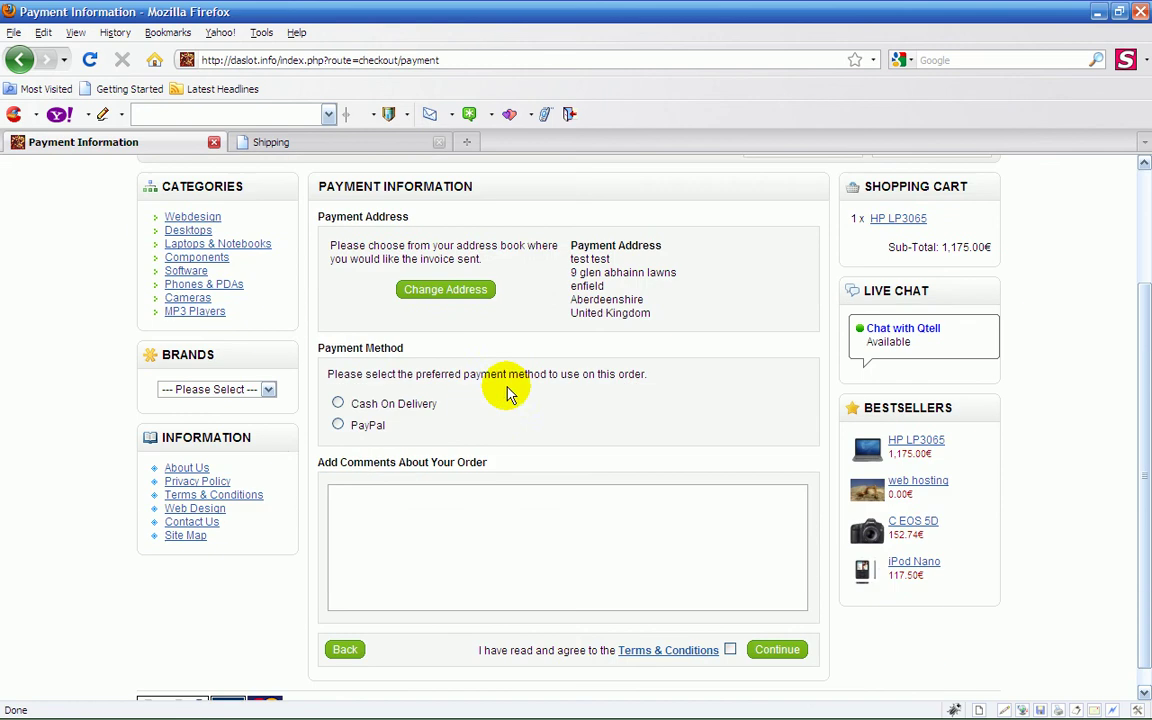
left_click(338, 403)
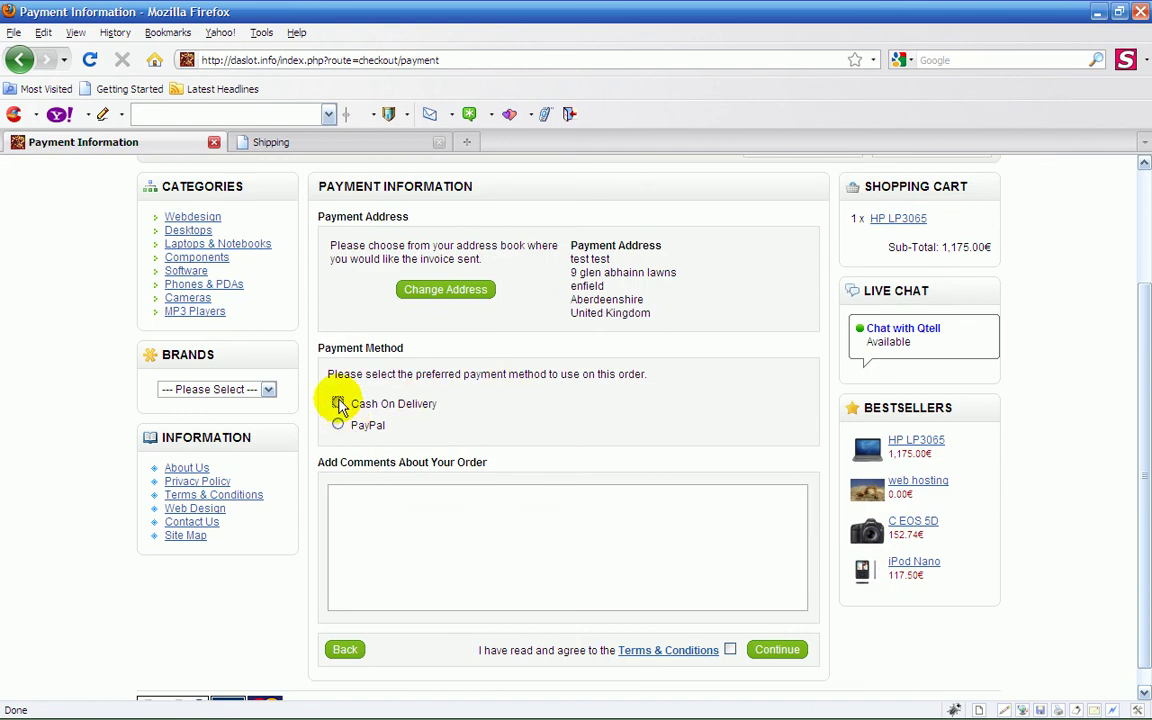
left_click(729, 650)
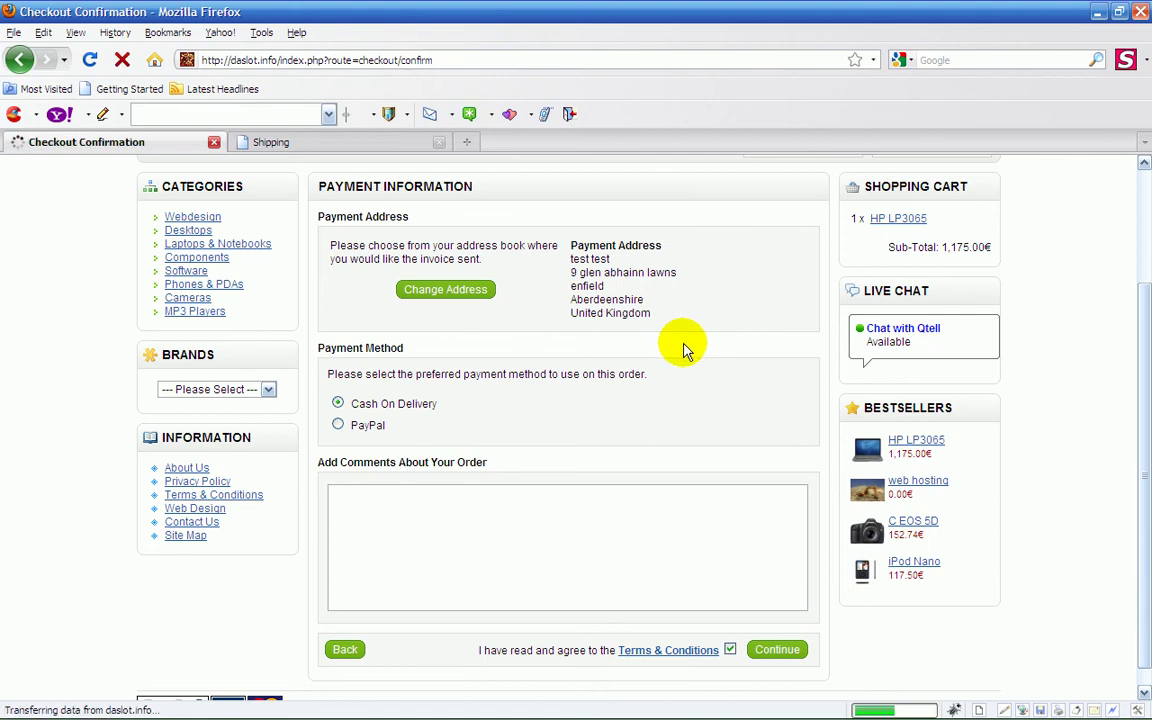
scroll(686, 330, "down", 2)
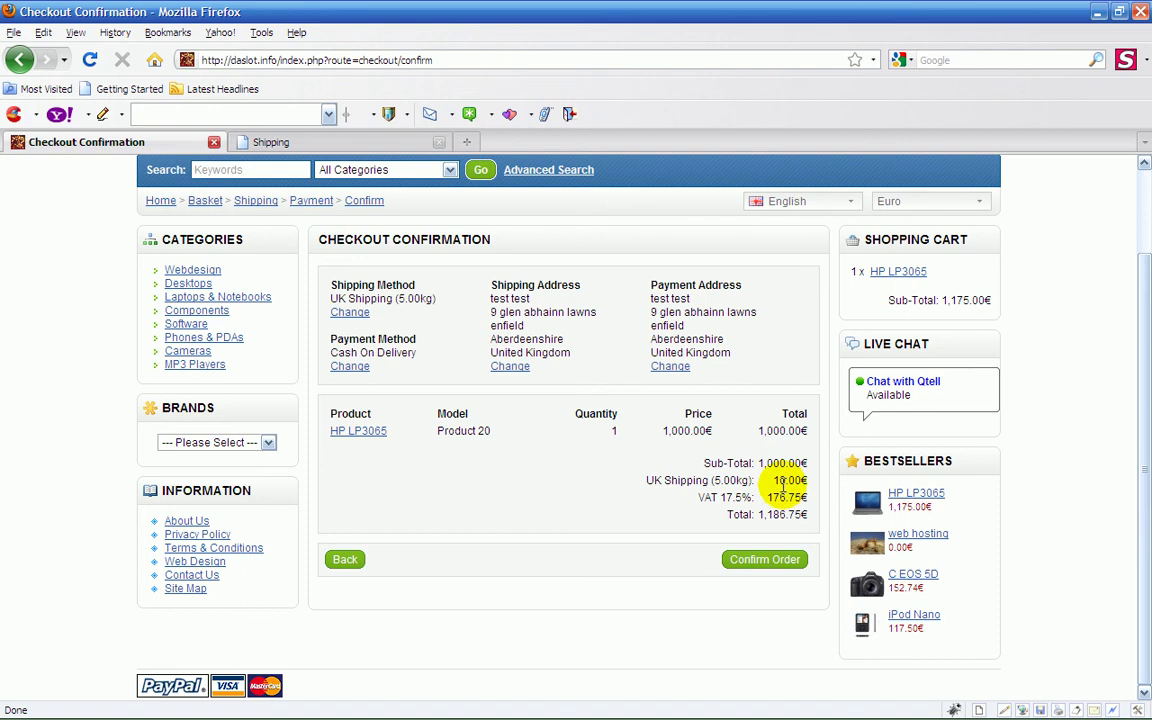
scroll(782, 490, "up", 2)
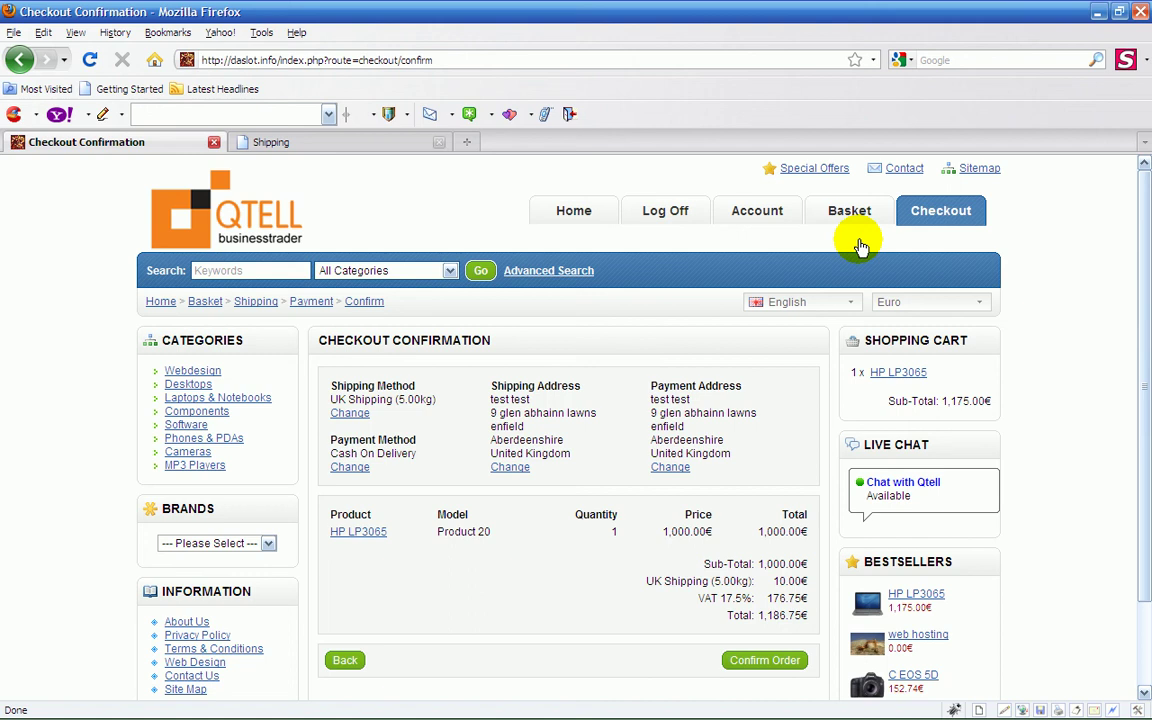
Step: Remove the HP LP3065 to empty the cart and return to the store home page
left_click(846, 212)
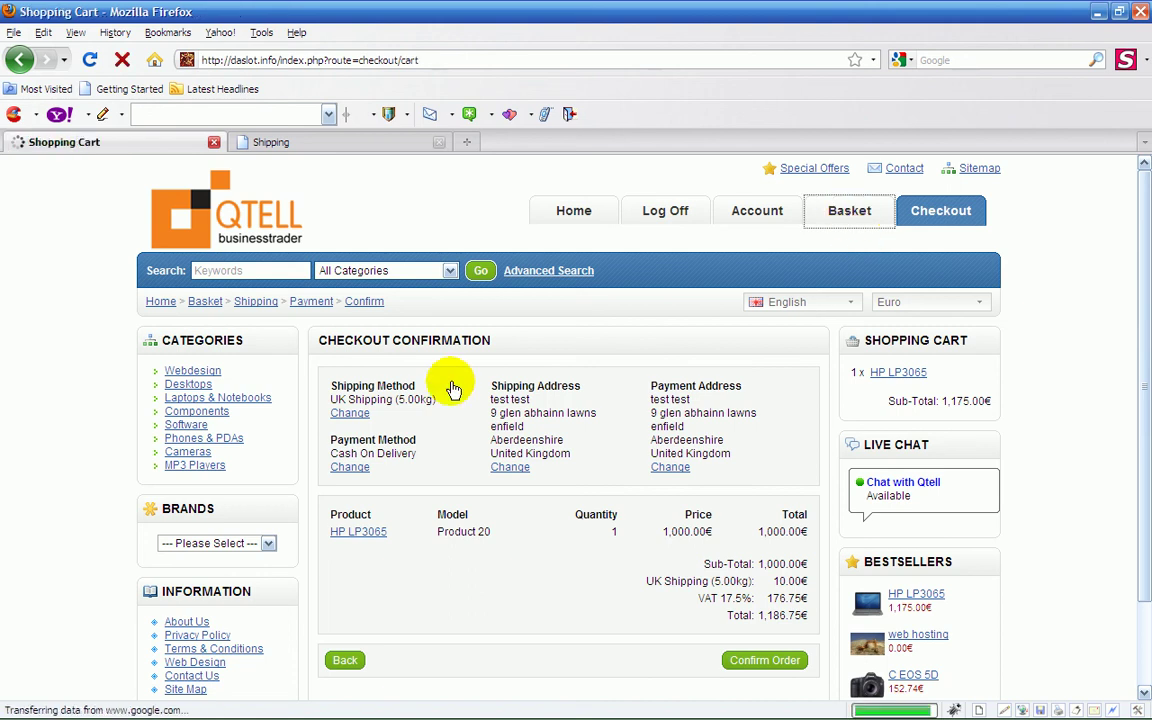
left_click(346, 426)
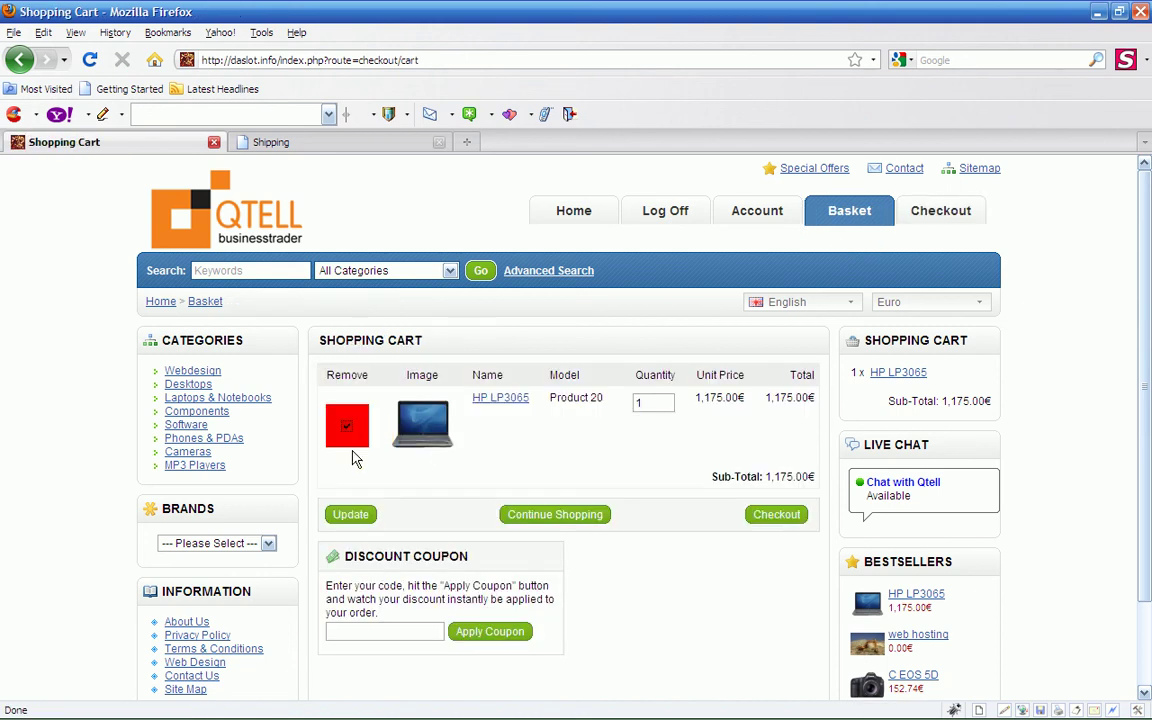
left_click(362, 513)
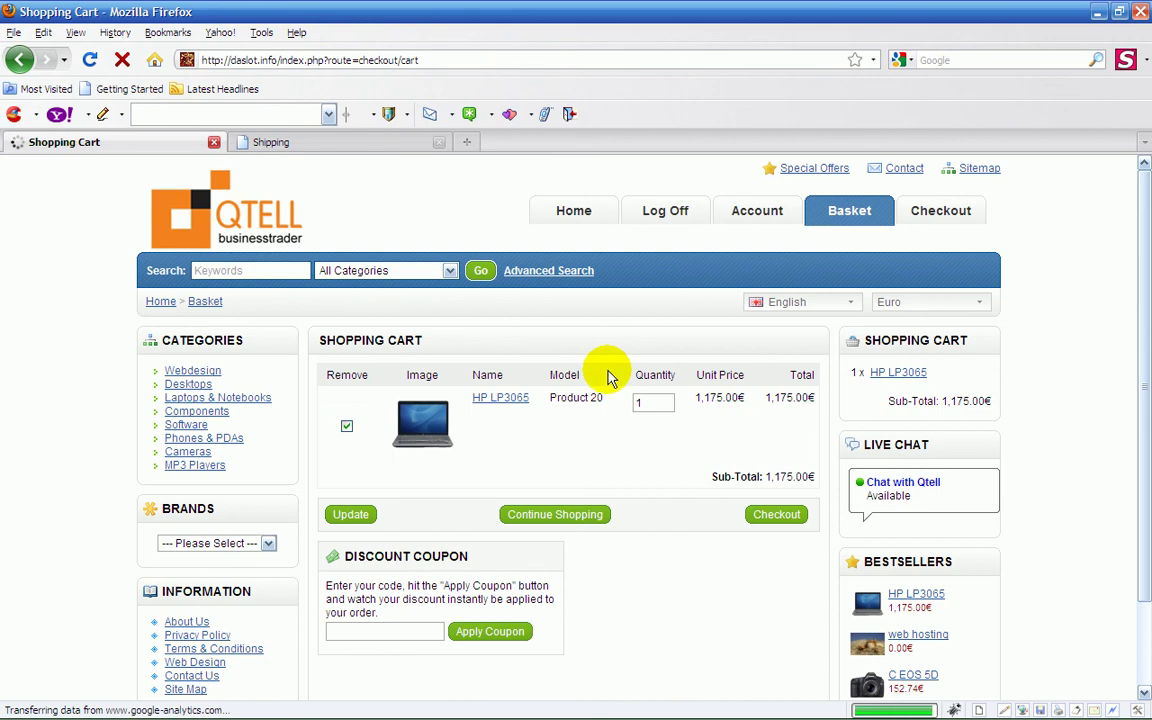
left_click(166, 312)
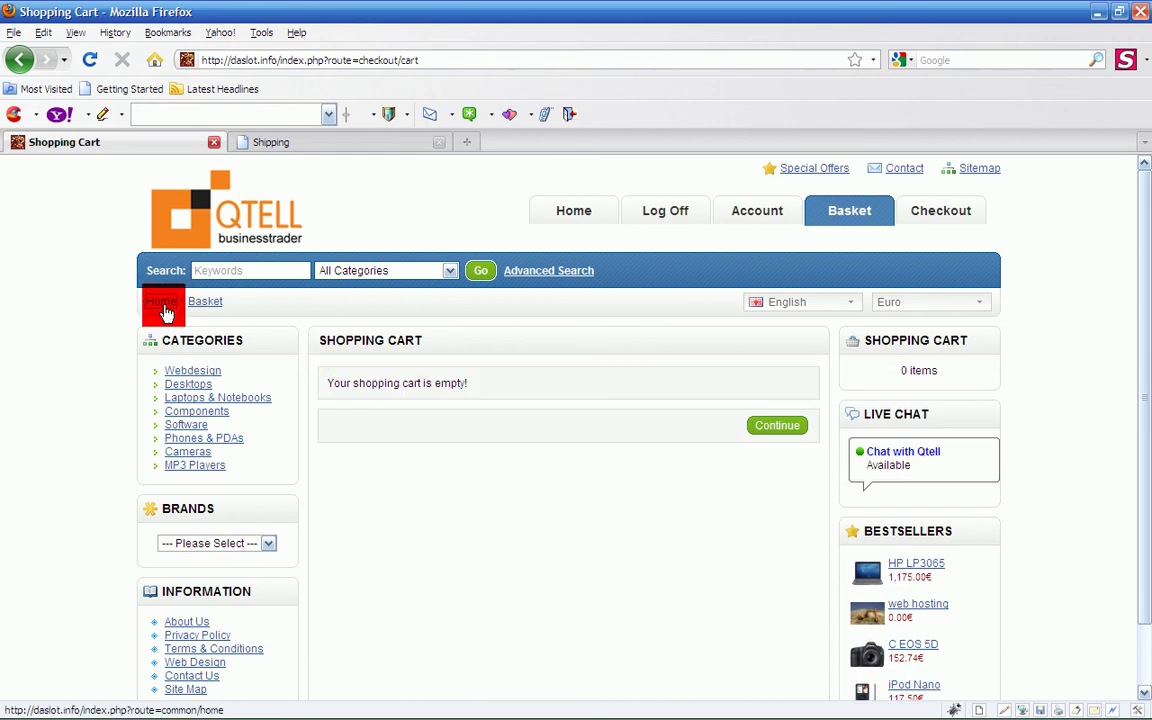
Step: Review the UK Shipping weight rates in Weight Based Shipping admin, then return to the storefront
left_click(337, 144)
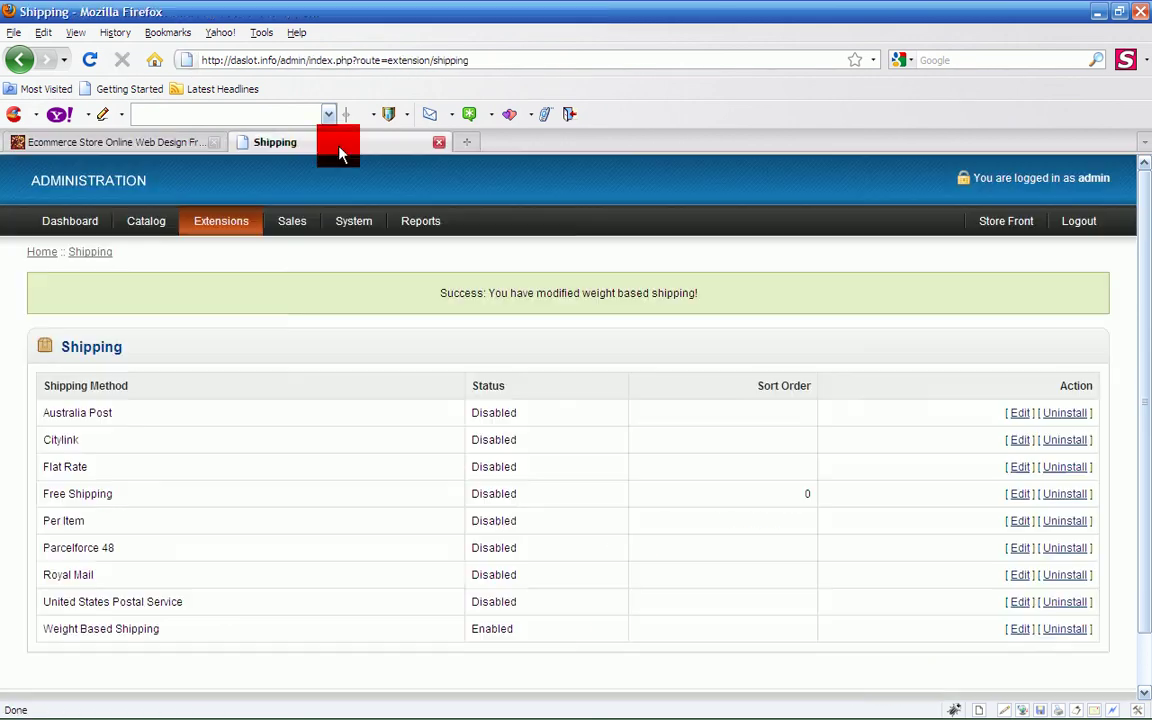
left_click(1018, 629)
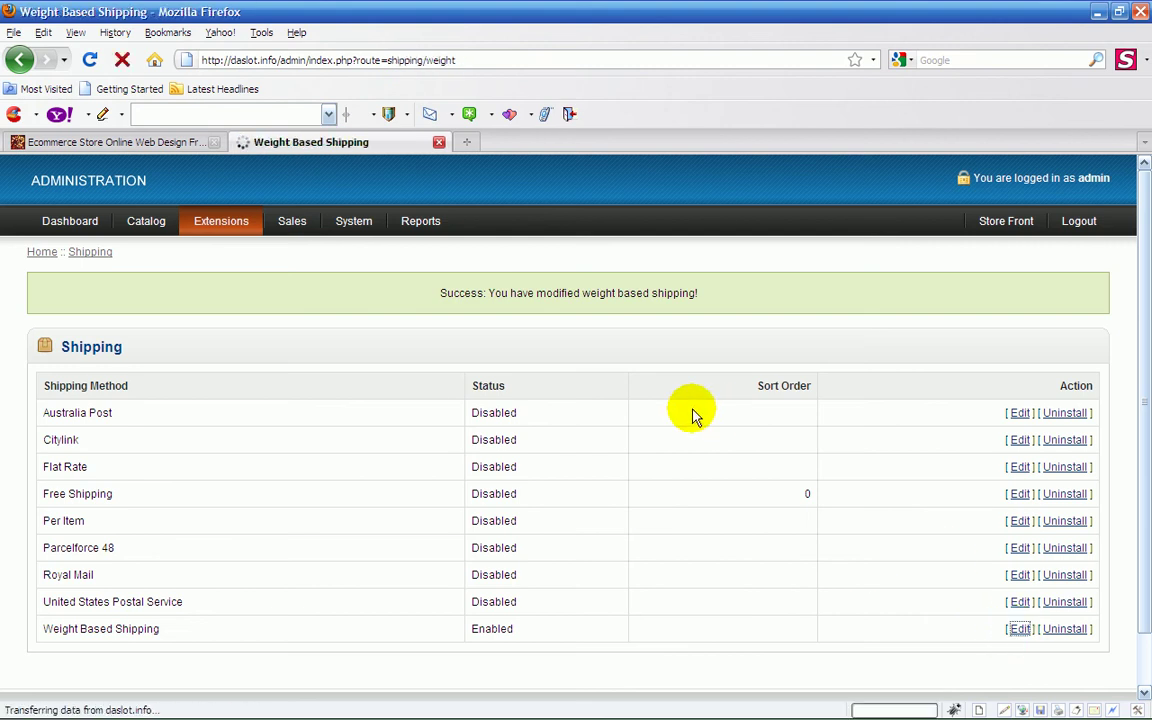
scroll(560, 420, "down", 3)
scroll(568, 422, "down", 1)
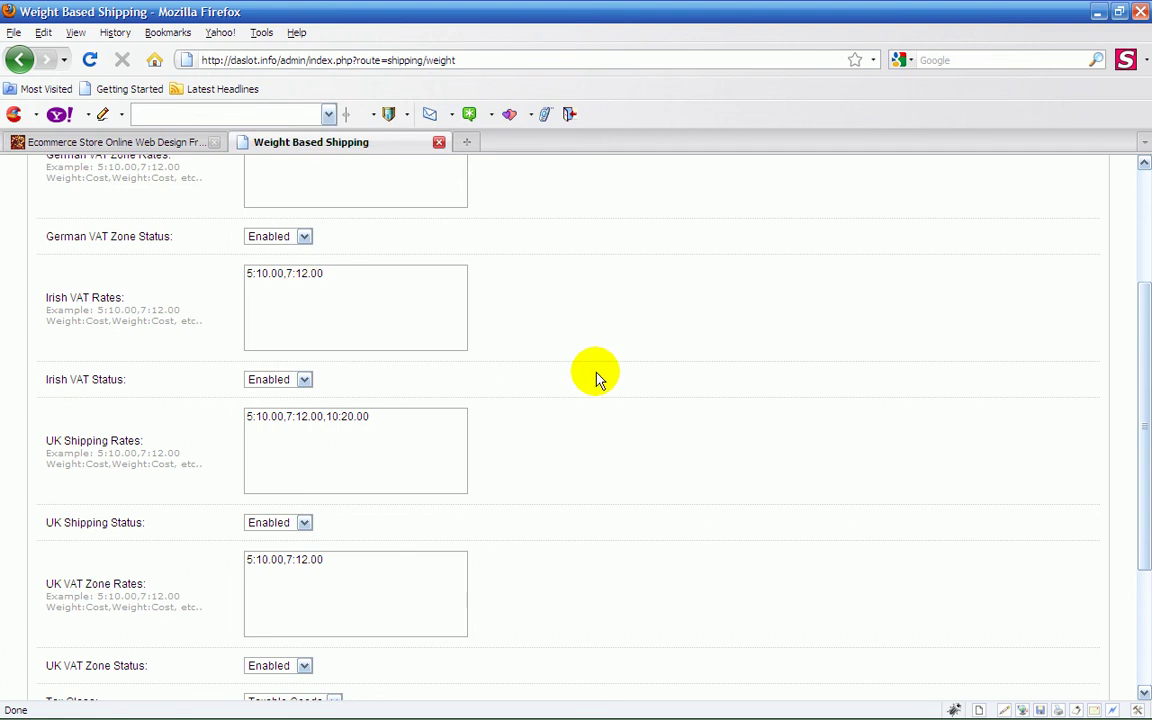
left_click(90, 140)
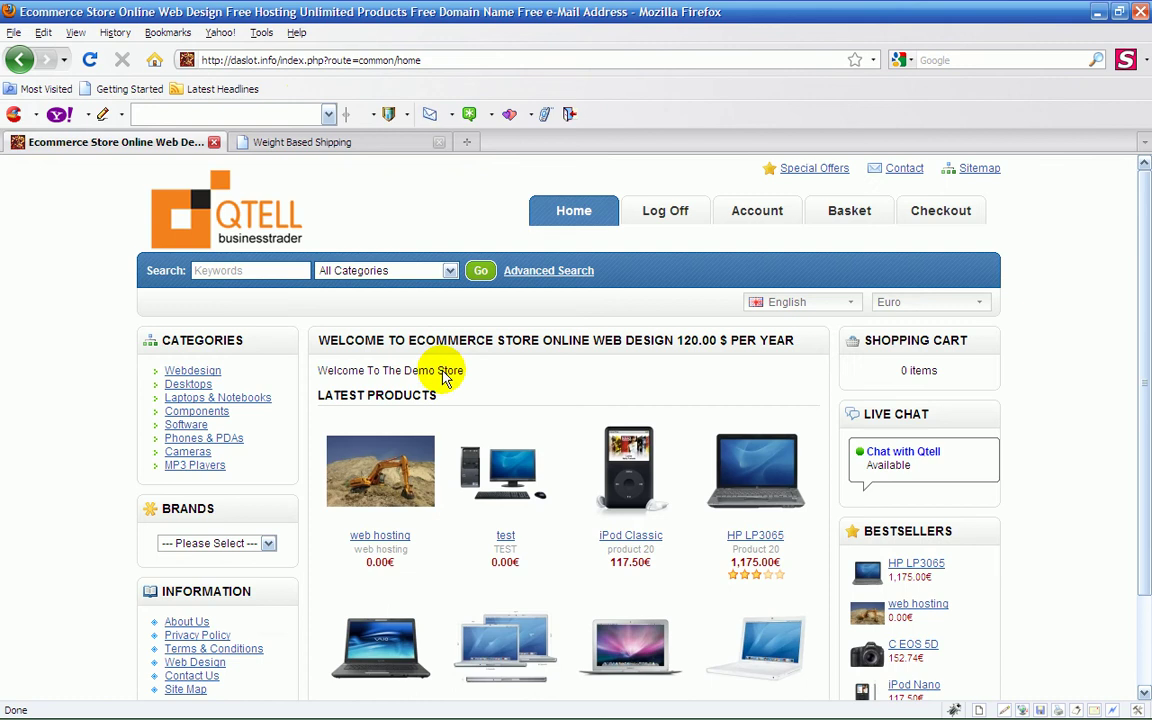
left_click(300, 143)
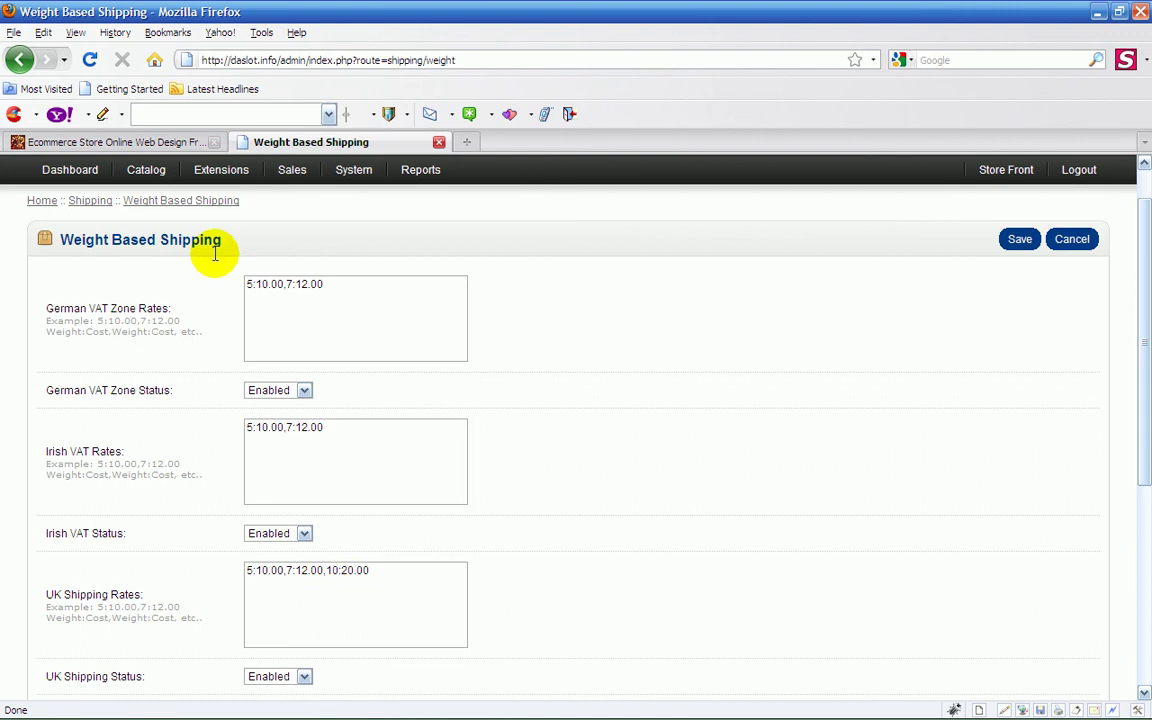
left_click(159, 142)
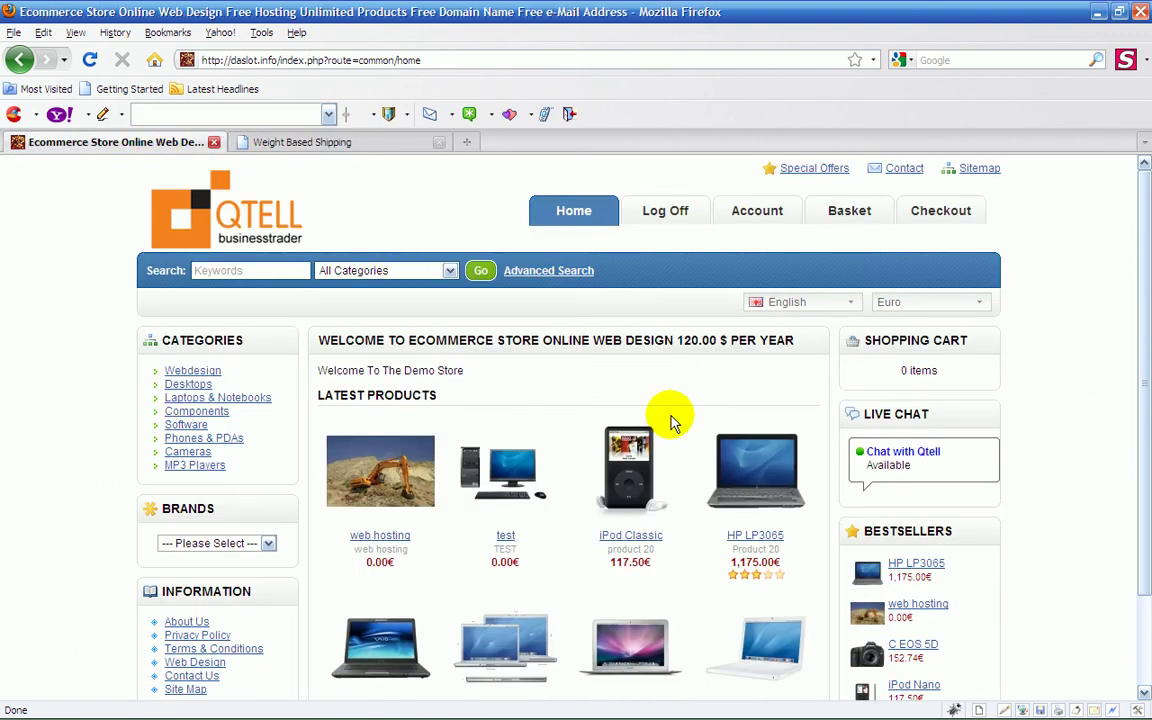
Step: Add two HP LP3065 monitors to the cart
left_click(733, 470)
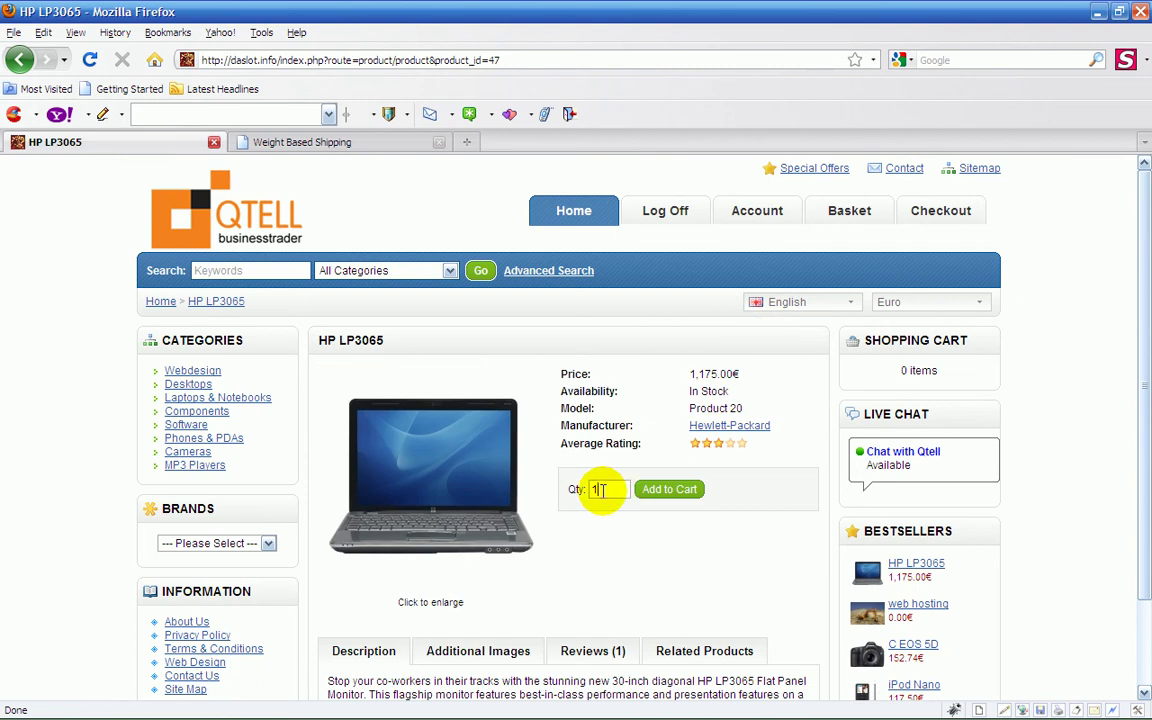
left_click(617, 489)
key("BackSpace")
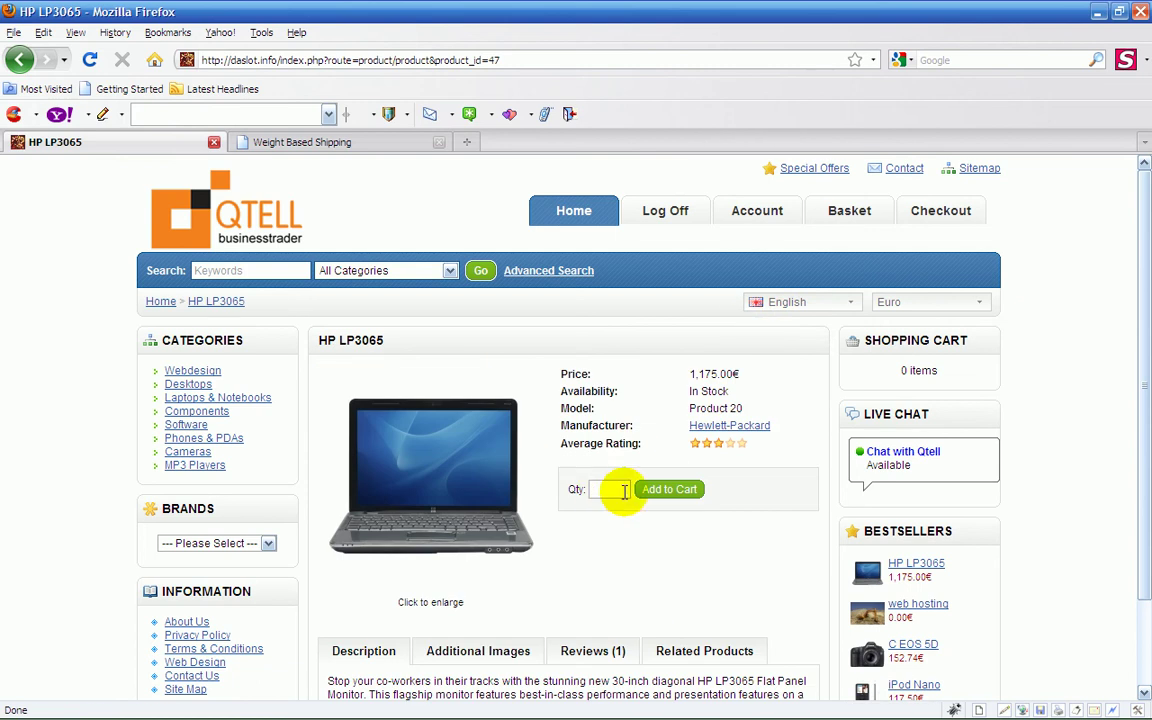
type("2")
left_click(642, 489)
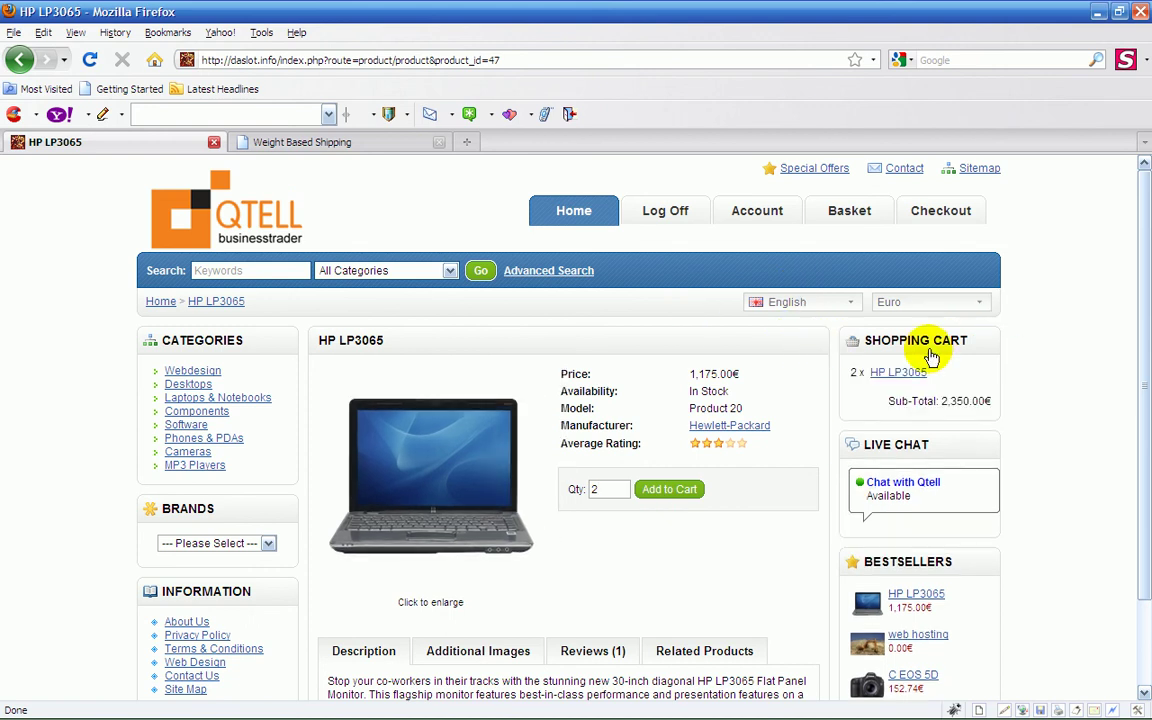
Step: Check out to confirm UK Shipping (10.00kg) costs 20.00€, then return to the cart
left_click(843, 208)
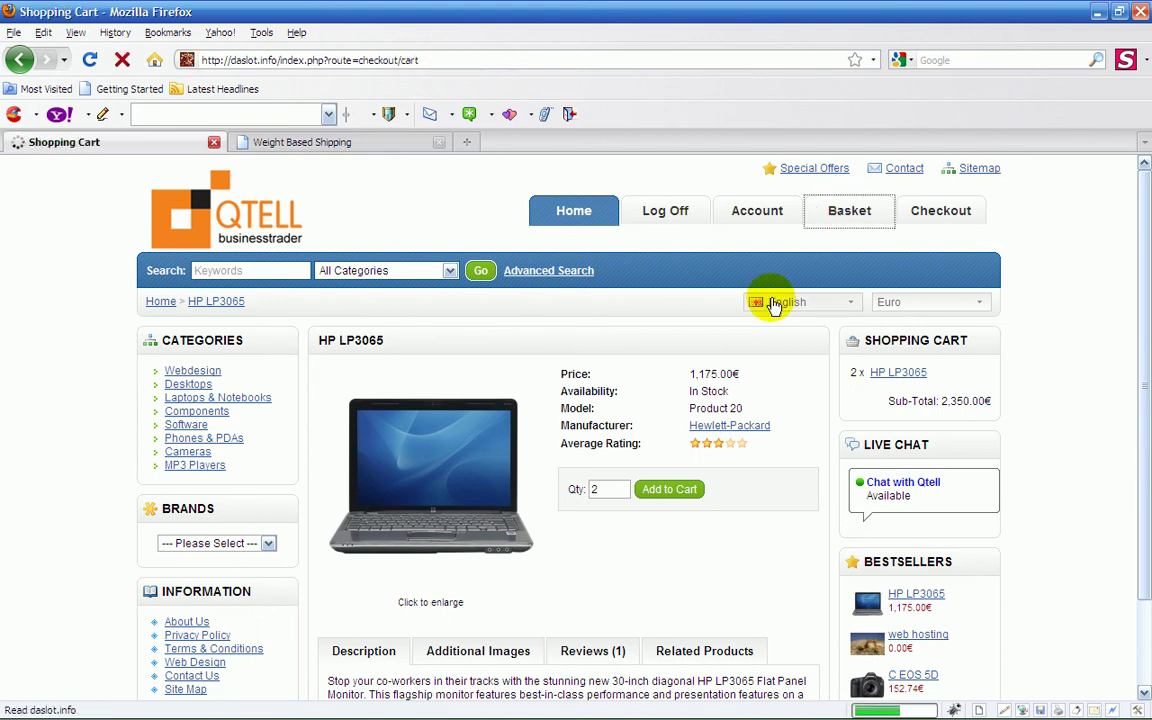
scroll(766, 303, "down", 1)
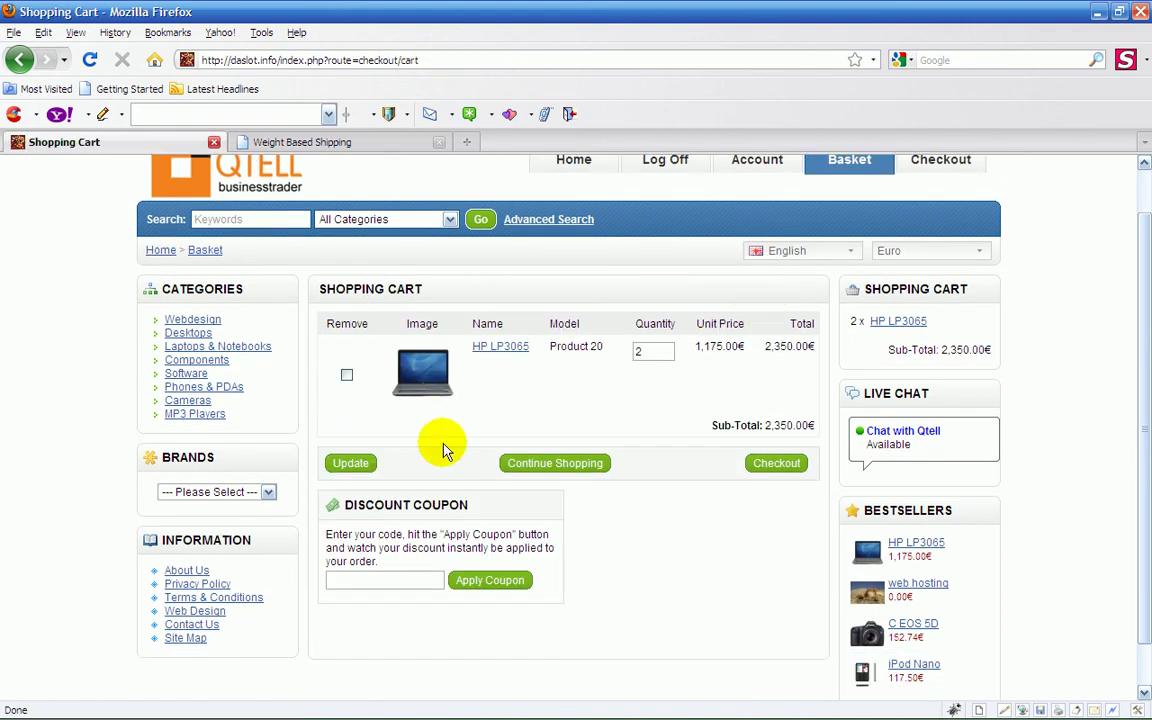
left_click(763, 463)
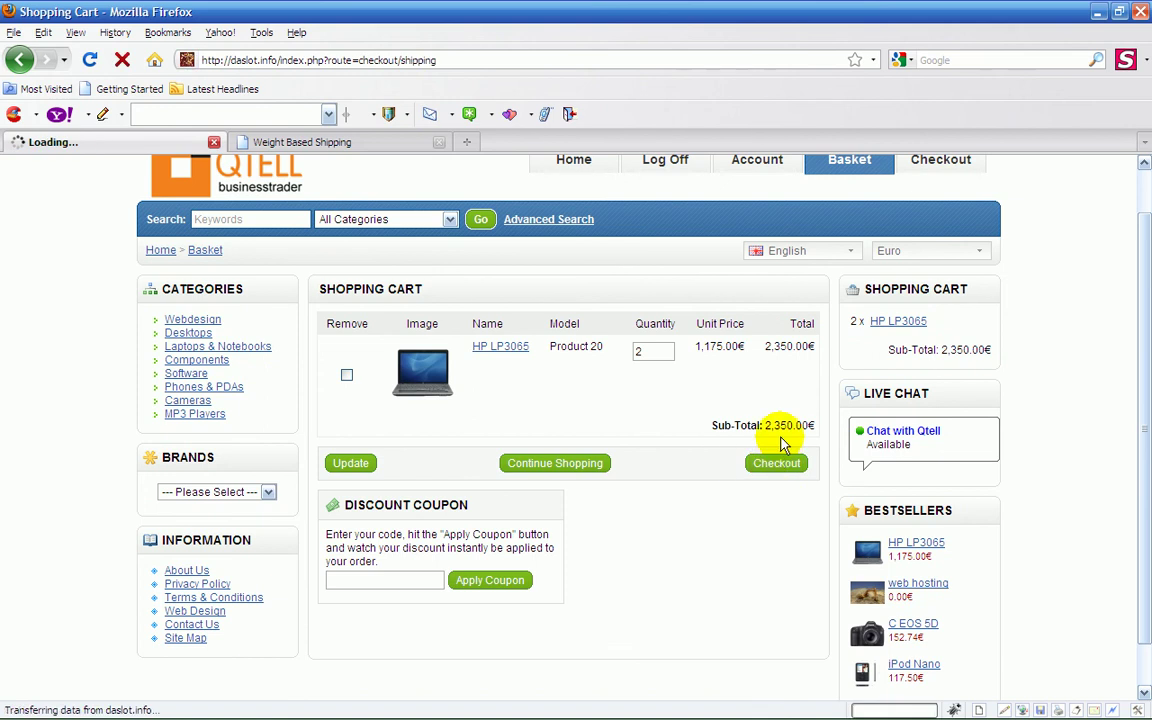
scroll(771, 455, "down", 1)
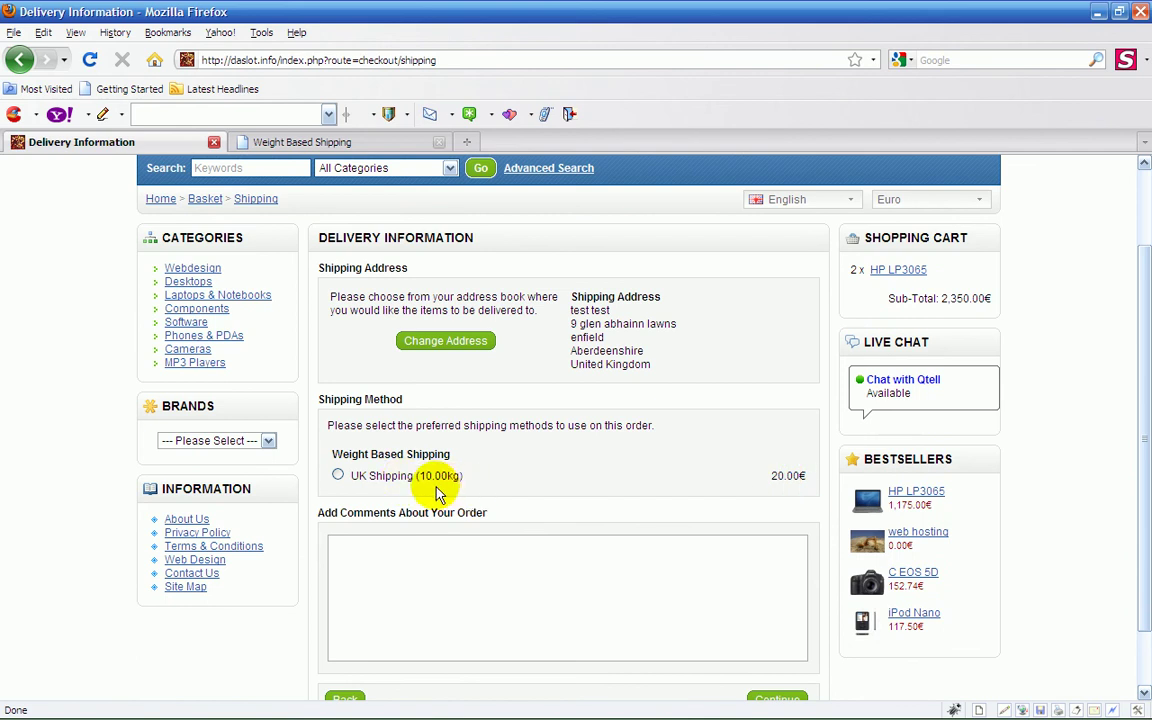
scroll(510, 500, "up", 2)
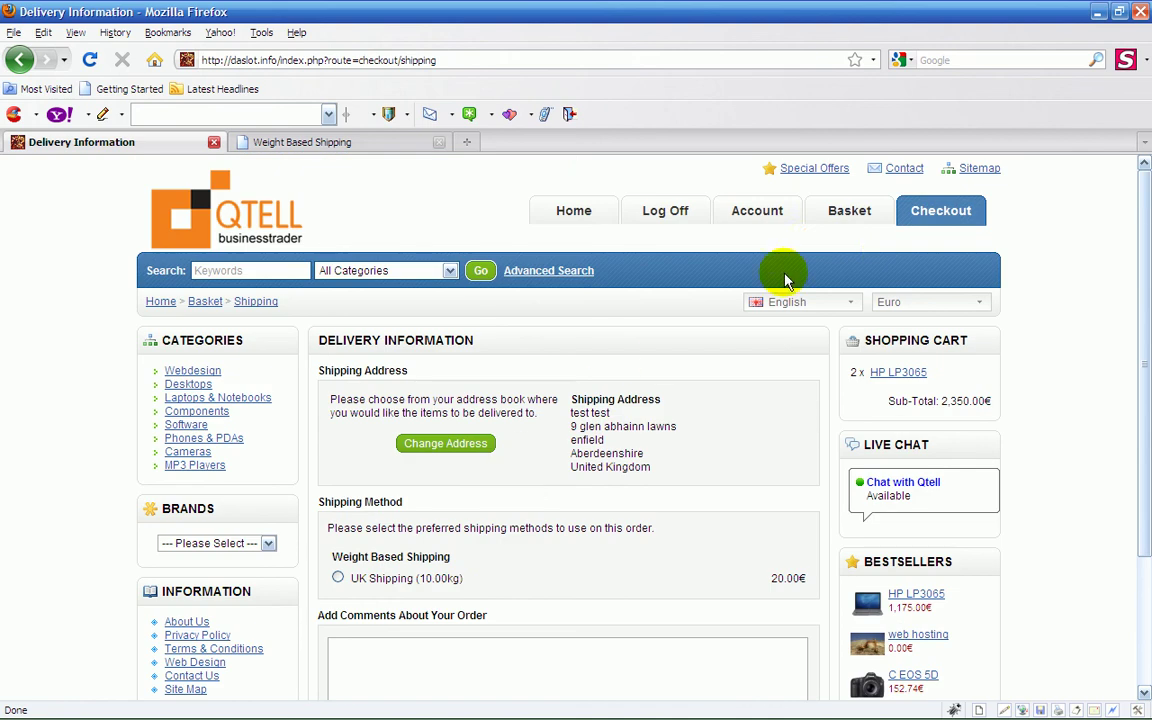
left_click(838, 222)
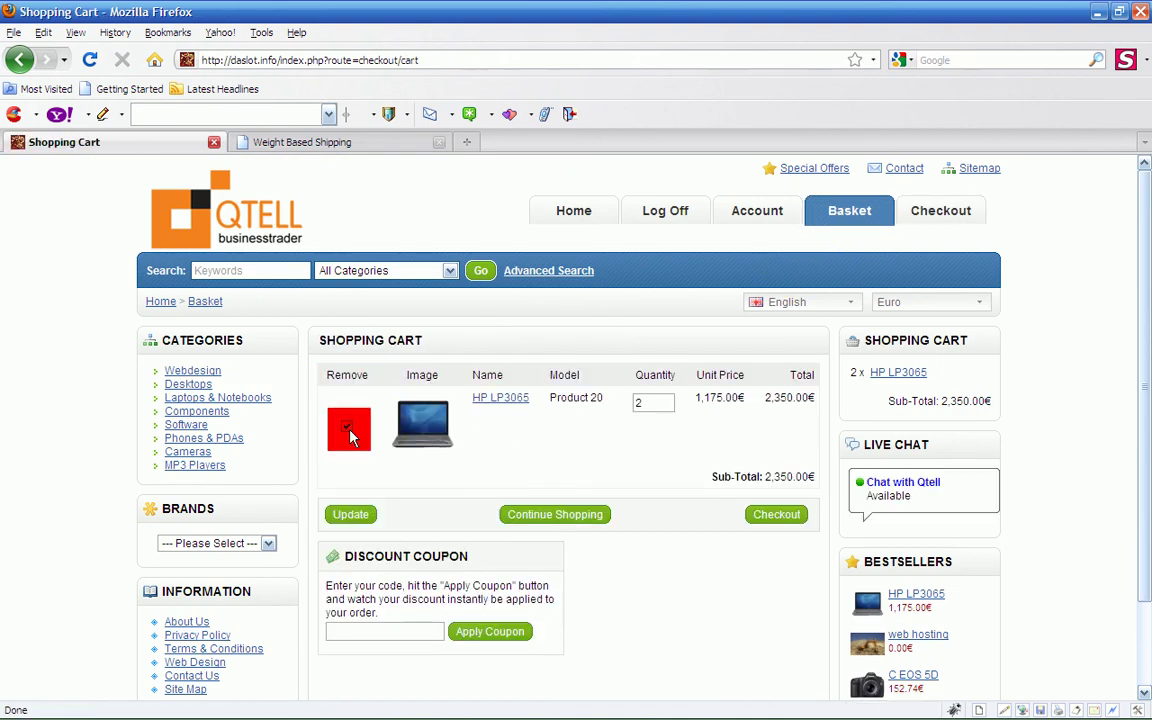
Step: Remove the HP LP3065s to empty the cart and return to the home page
left_click(347, 427)
left_click(350, 514)
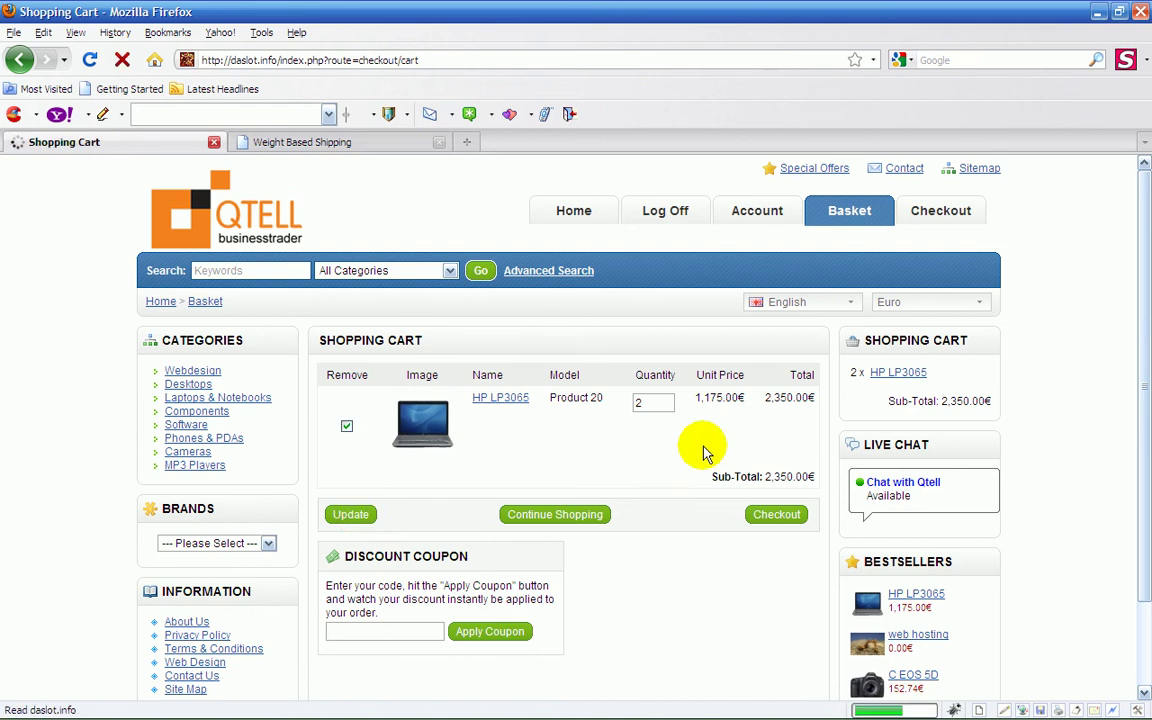
left_click(766, 434)
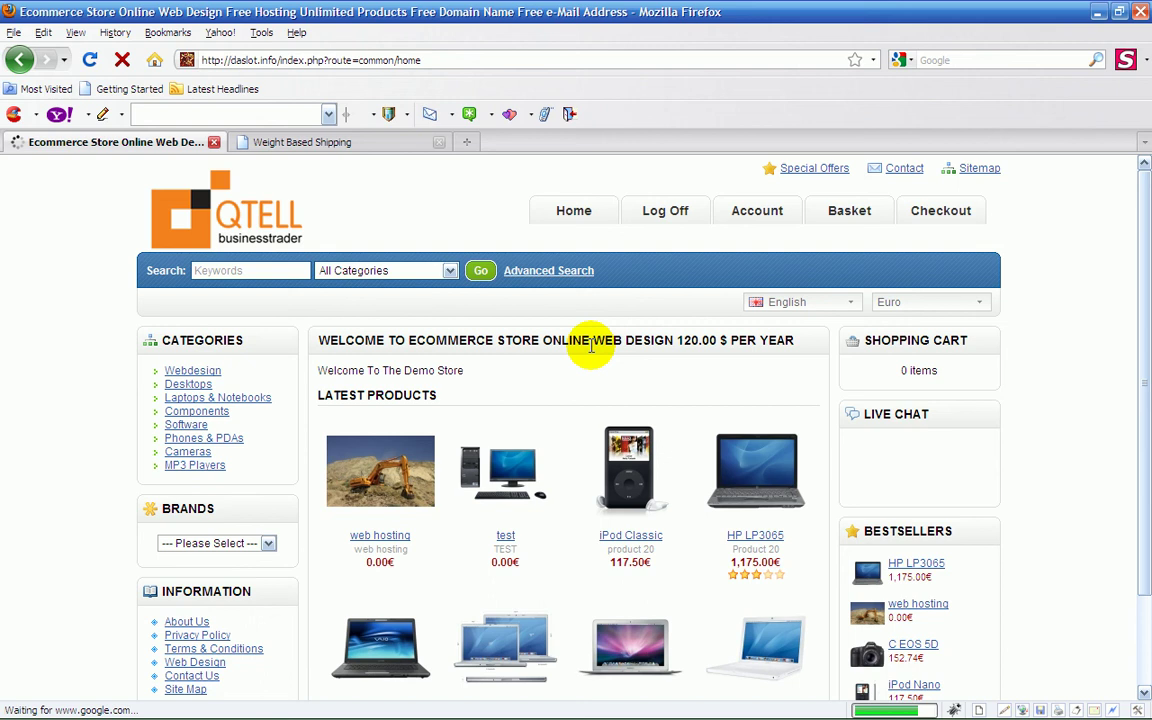
scroll(630, 380, "down", 2)
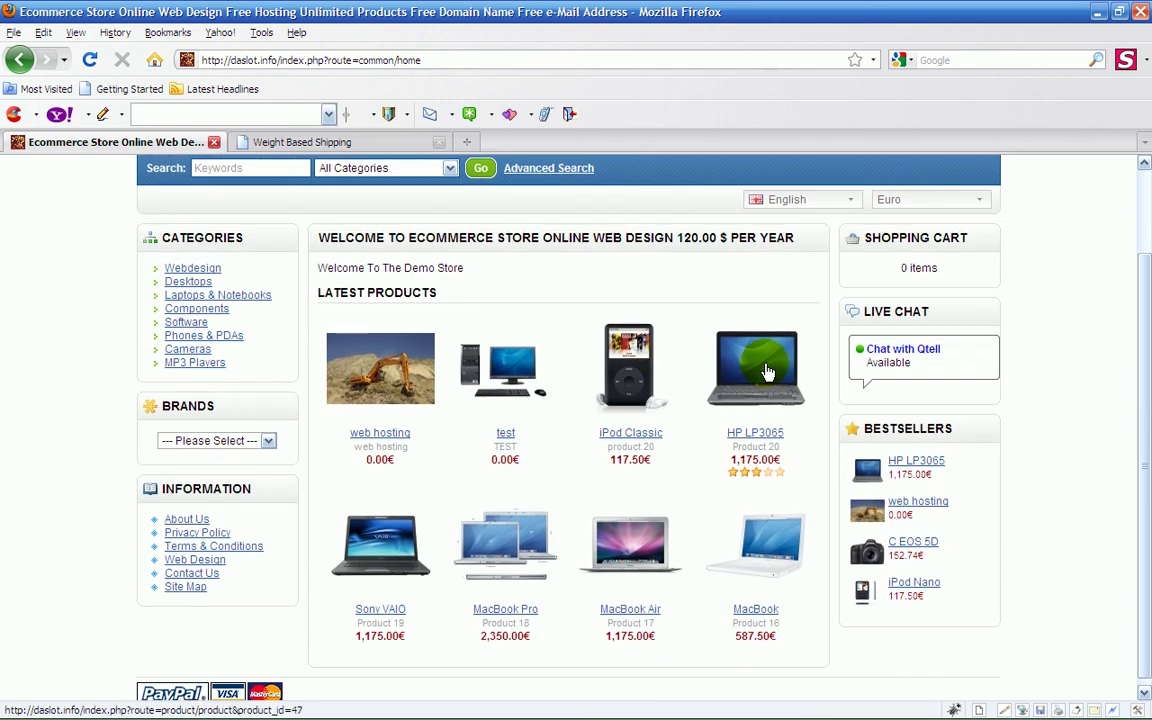
Step: Add three HP LP3065s to the cart and proceed to checkout
left_click(767, 372)
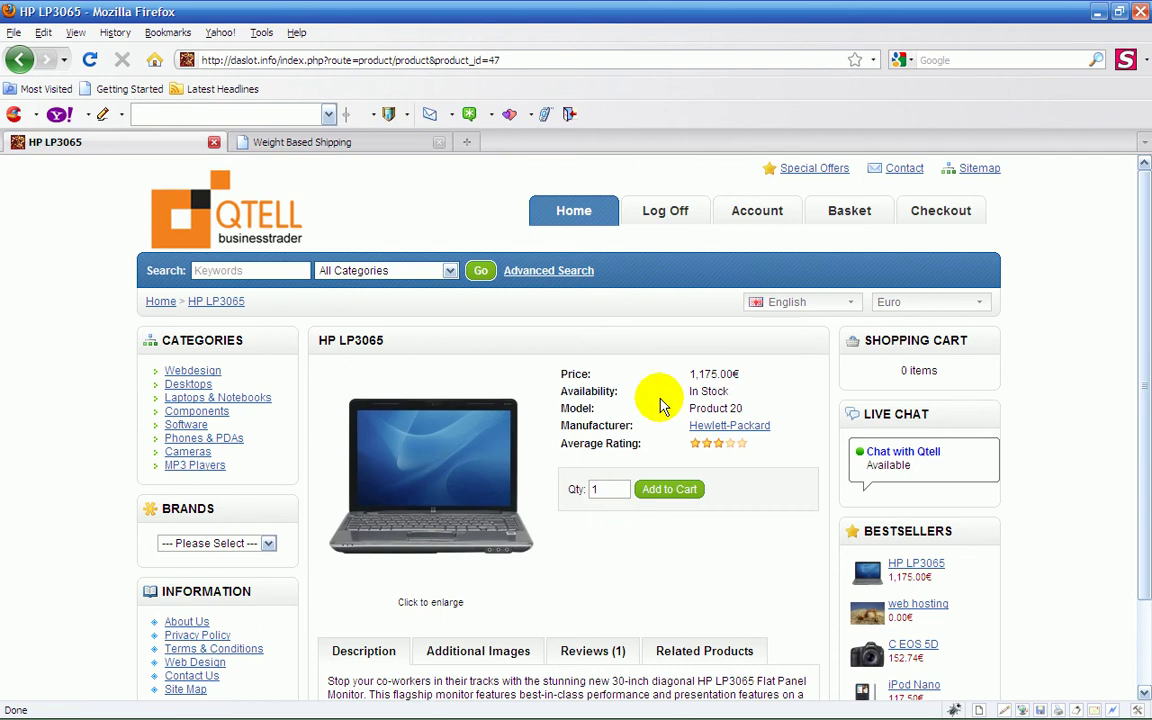
left_click(604, 493)
type("3")
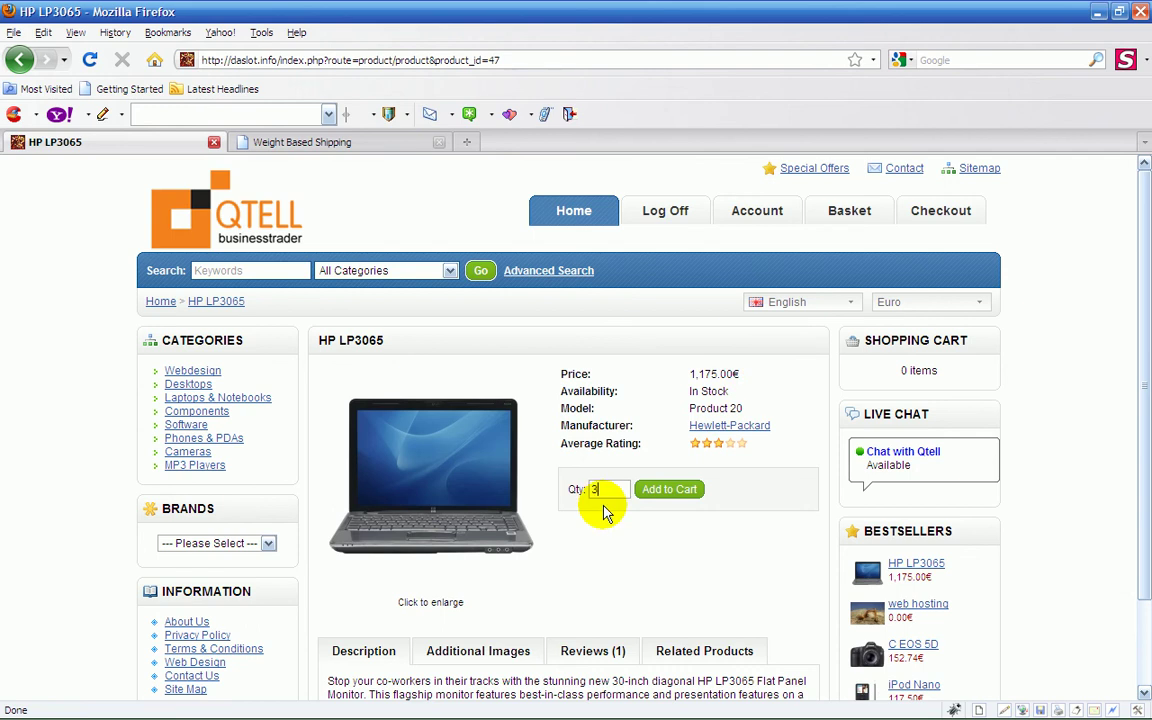
left_click(655, 496)
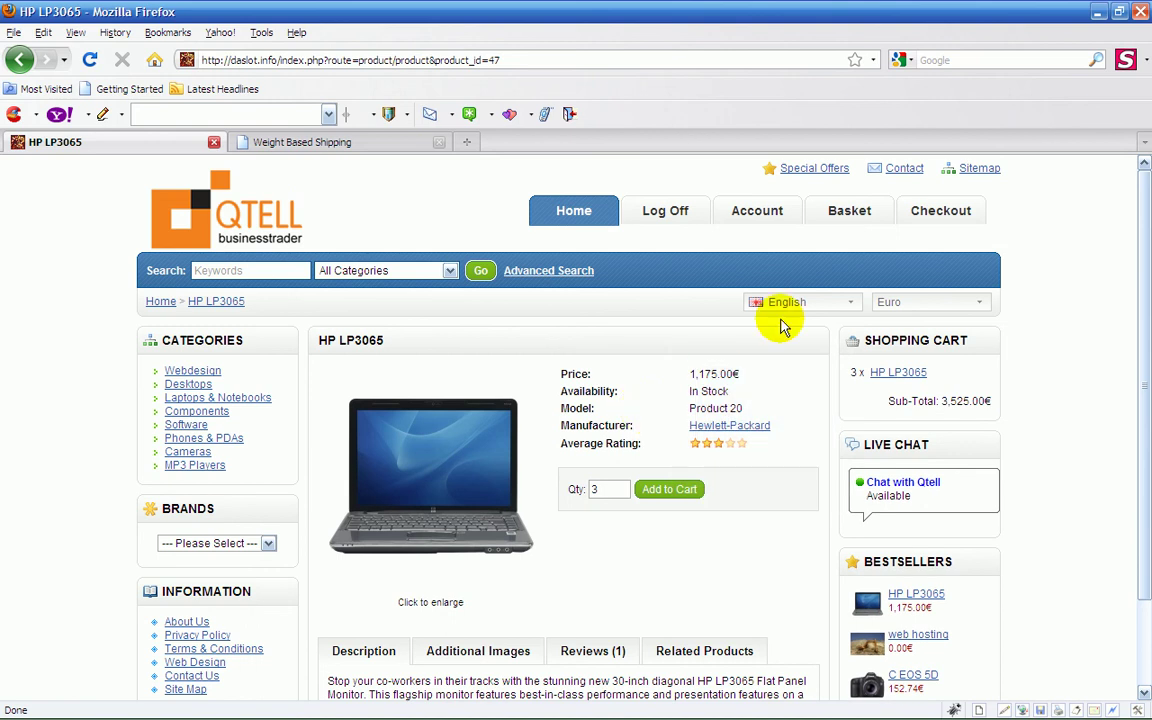
left_click(840, 215)
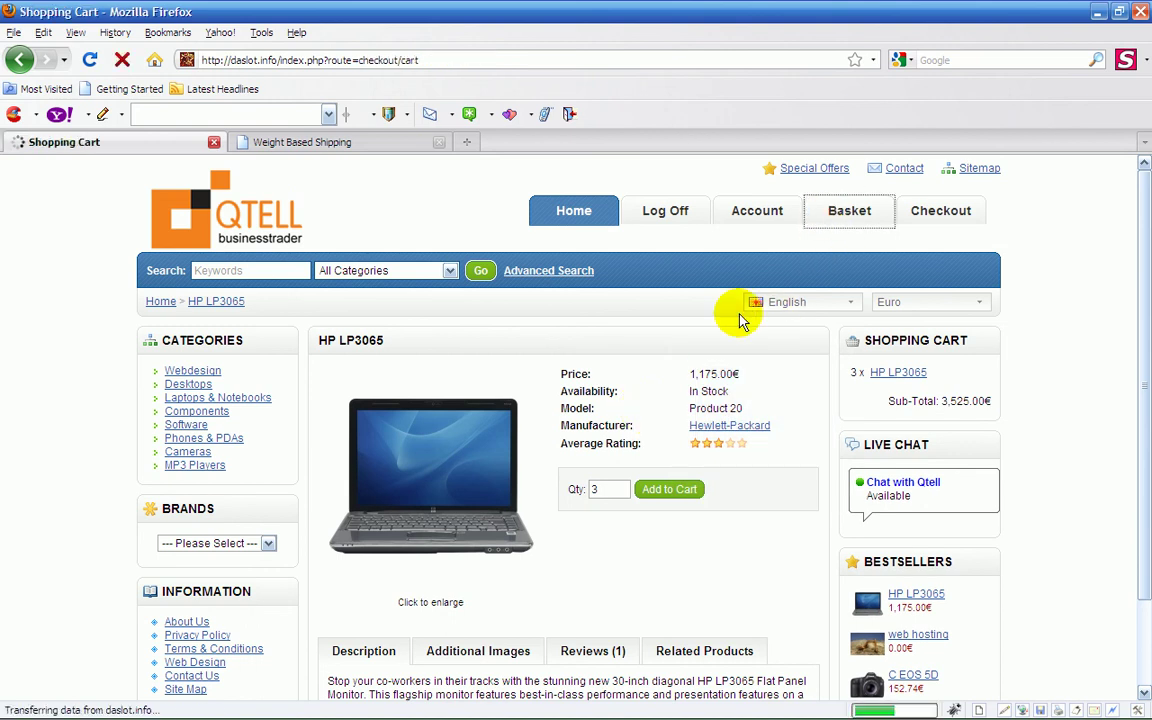
scroll(705, 310, "down", 1)
left_click(783, 458)
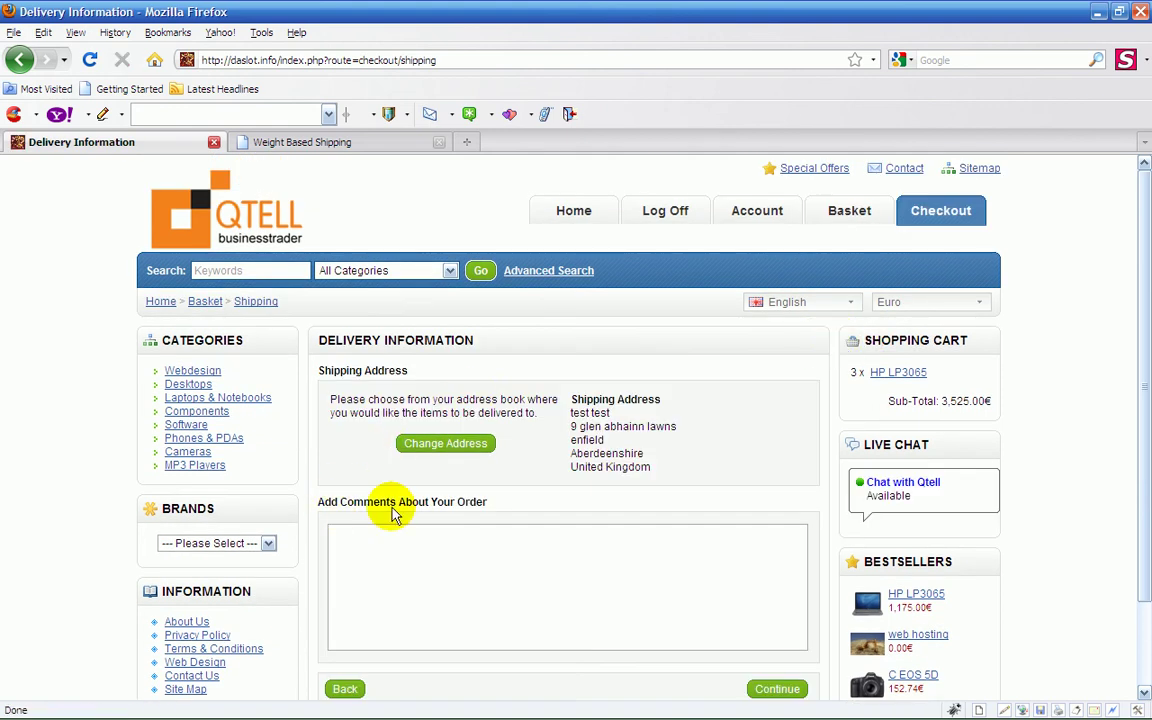
Step: Append ',15:17.00' to the UK Shipping Rates and save Weight Based Shipping
left_click(286, 143)
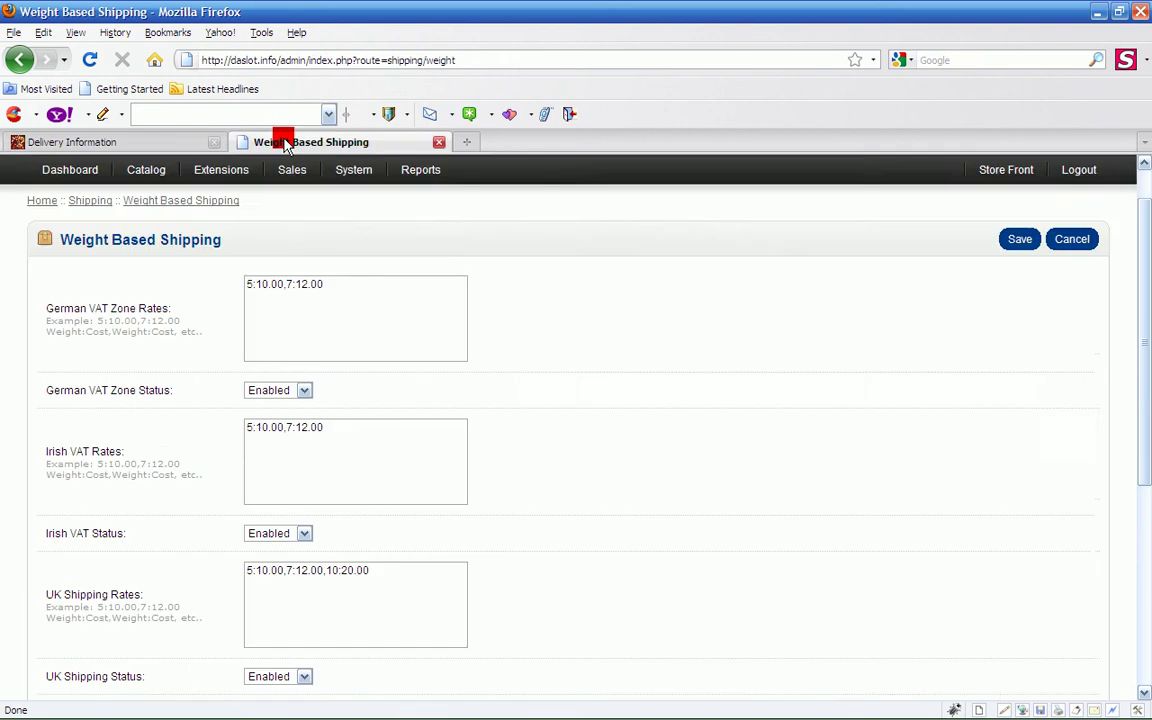
scroll(532, 398, "down", 2)
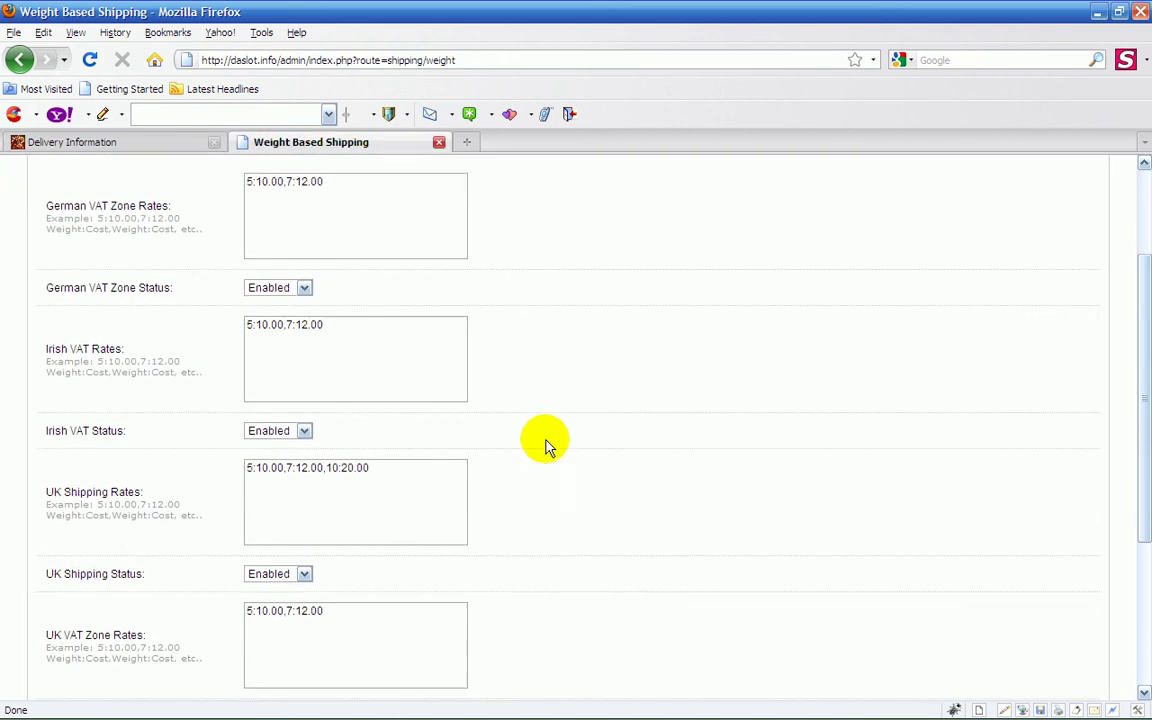
left_click(384, 467)
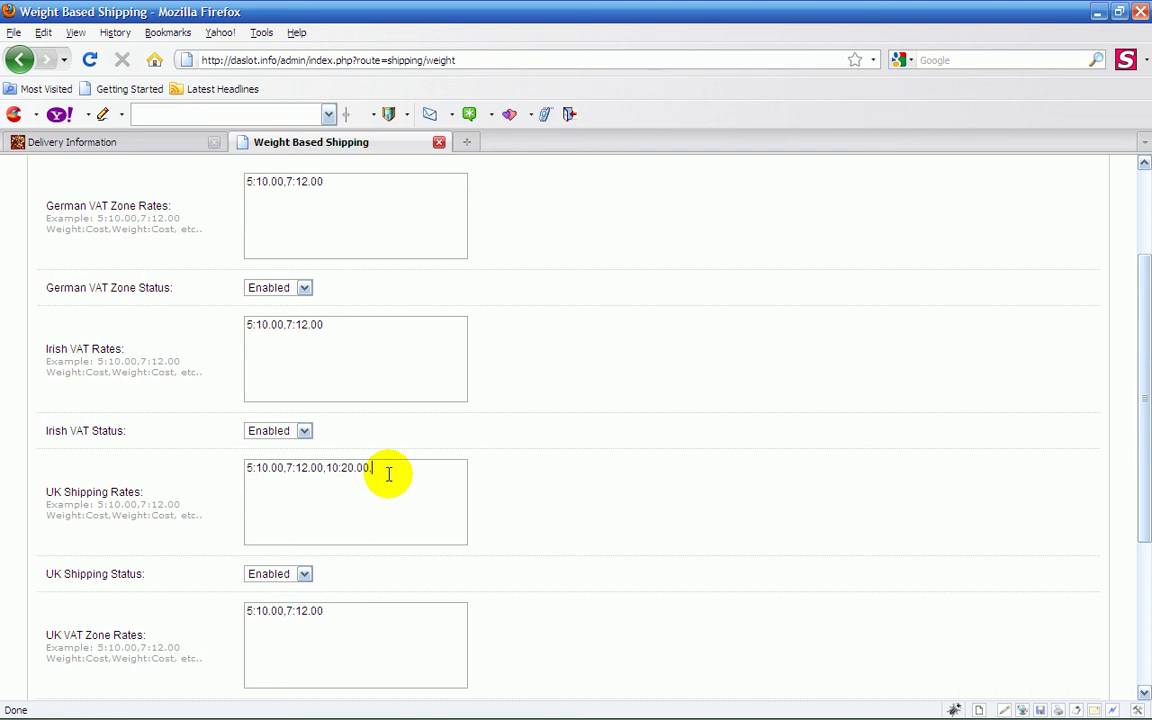
type(",15")
type(":1")
type("7")
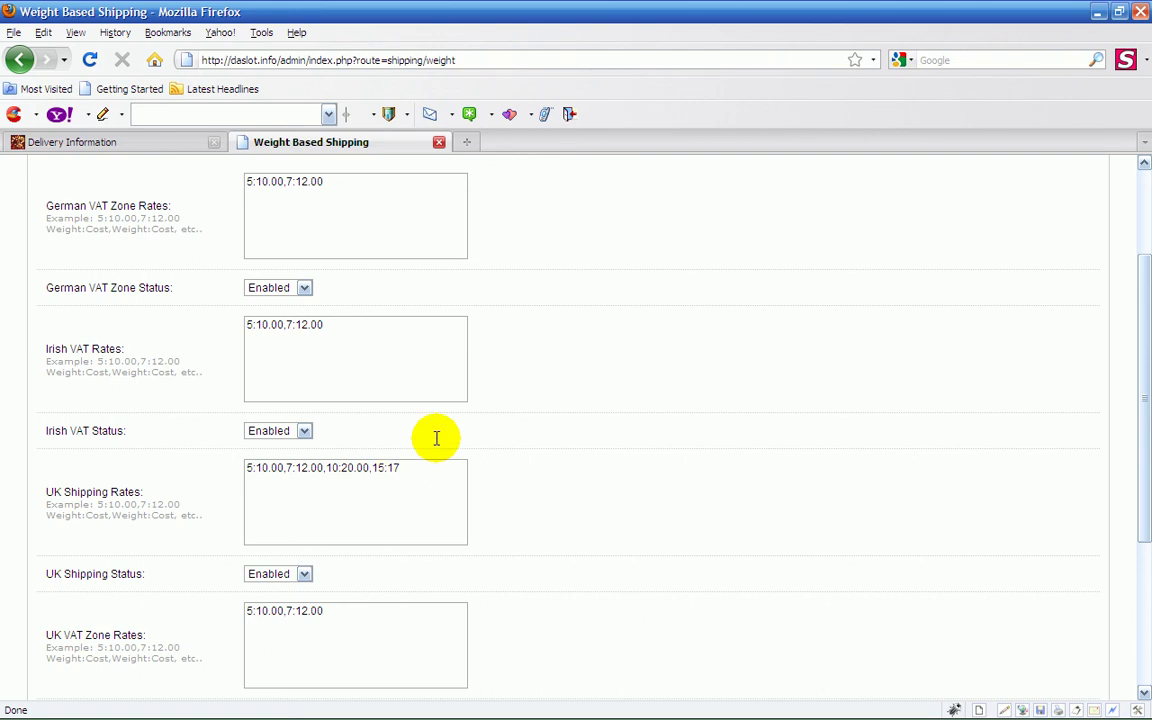
scroll(543, 420, "down", 5)
scroll(543, 420, "up", 5)
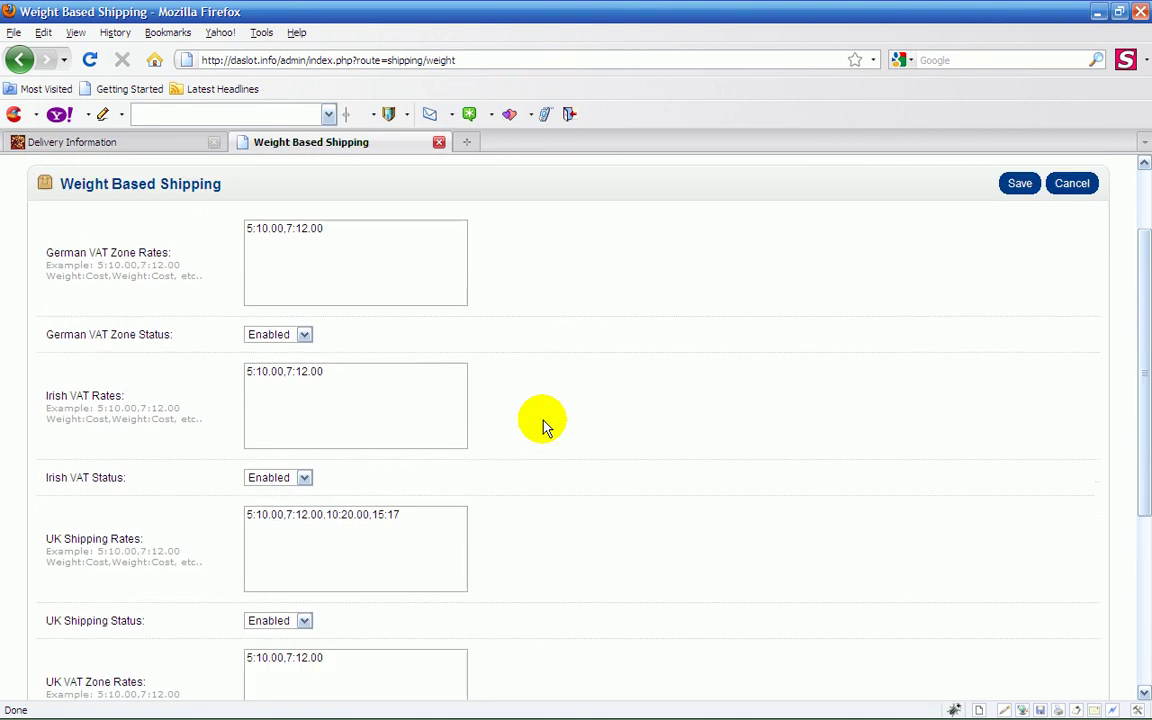
scroll(543, 420, "up", 2)
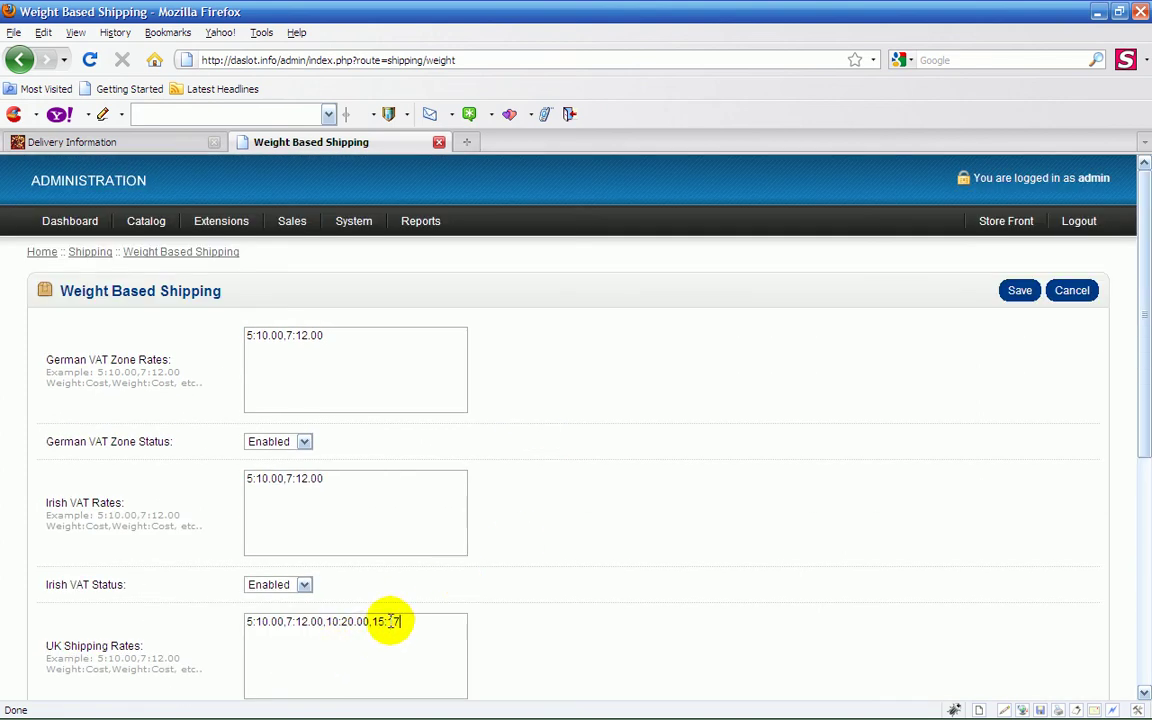
left_click(438, 622)
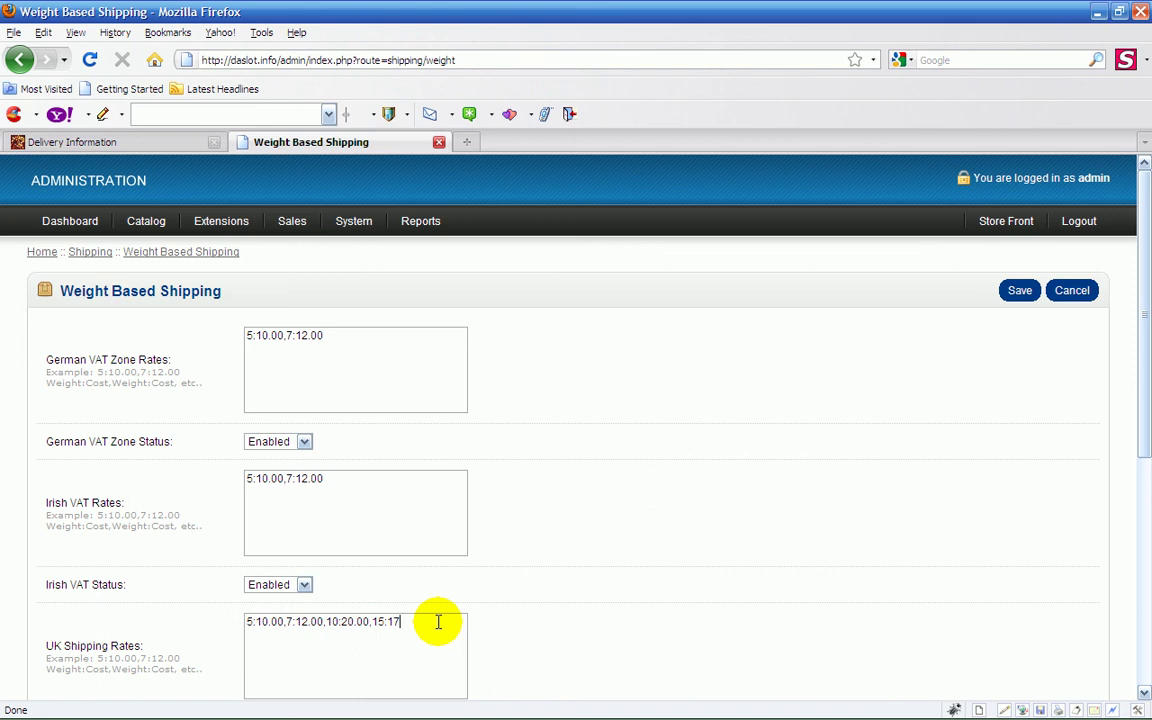
type(".00")
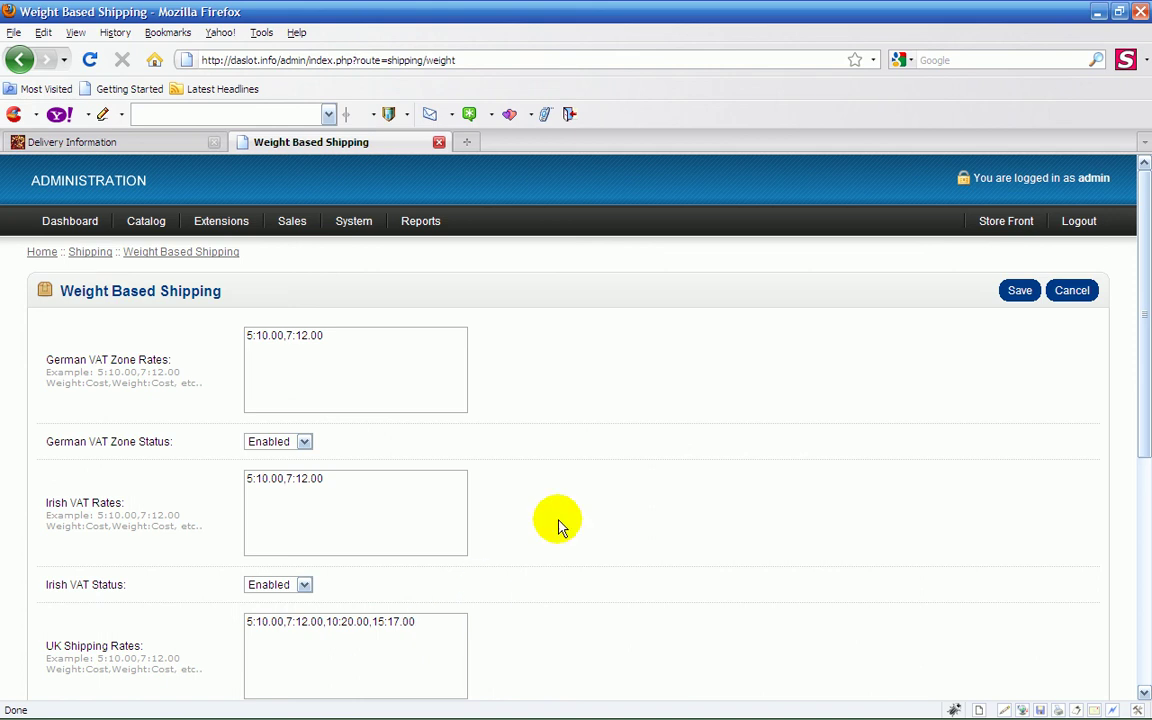
left_click(1021, 291)
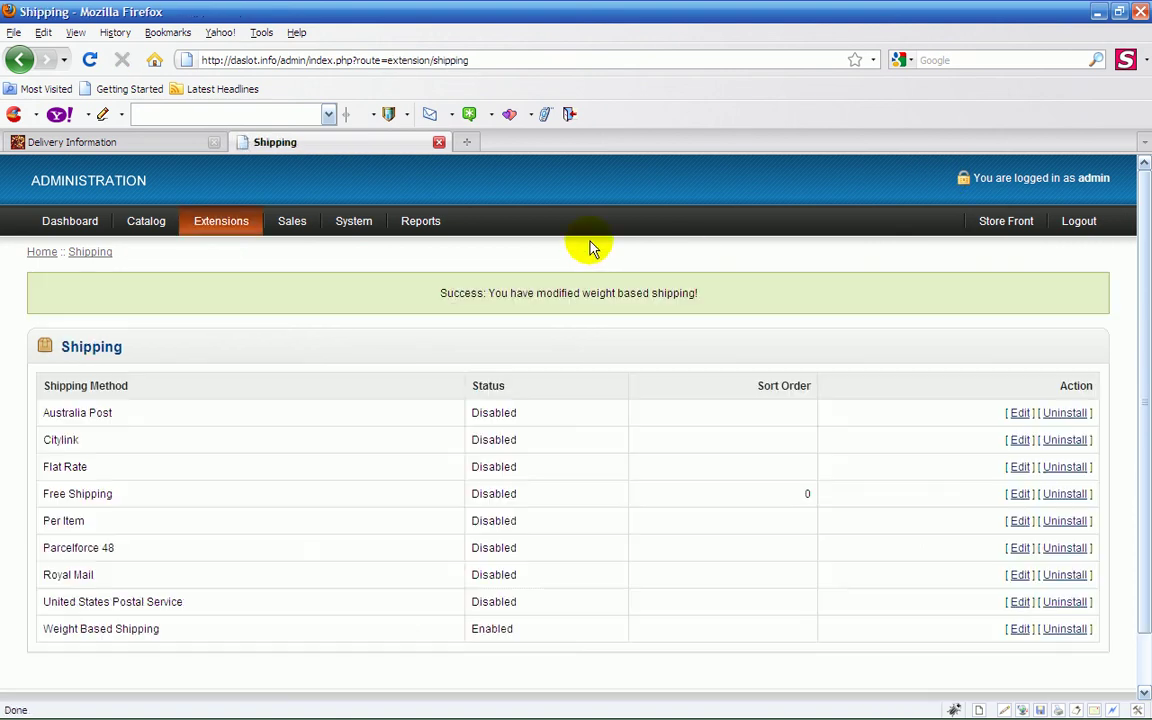
Step: Empty the shopping cart by removing the existing HP LP3065 line
left_click(176, 150)
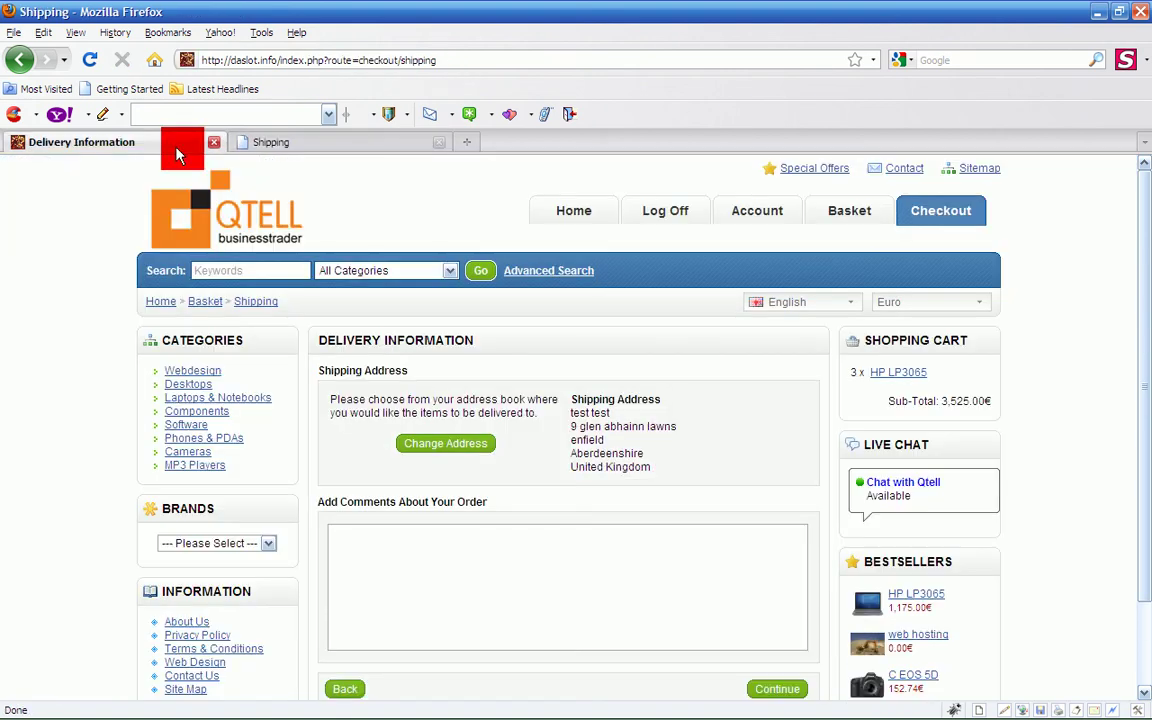
left_click(89, 60)
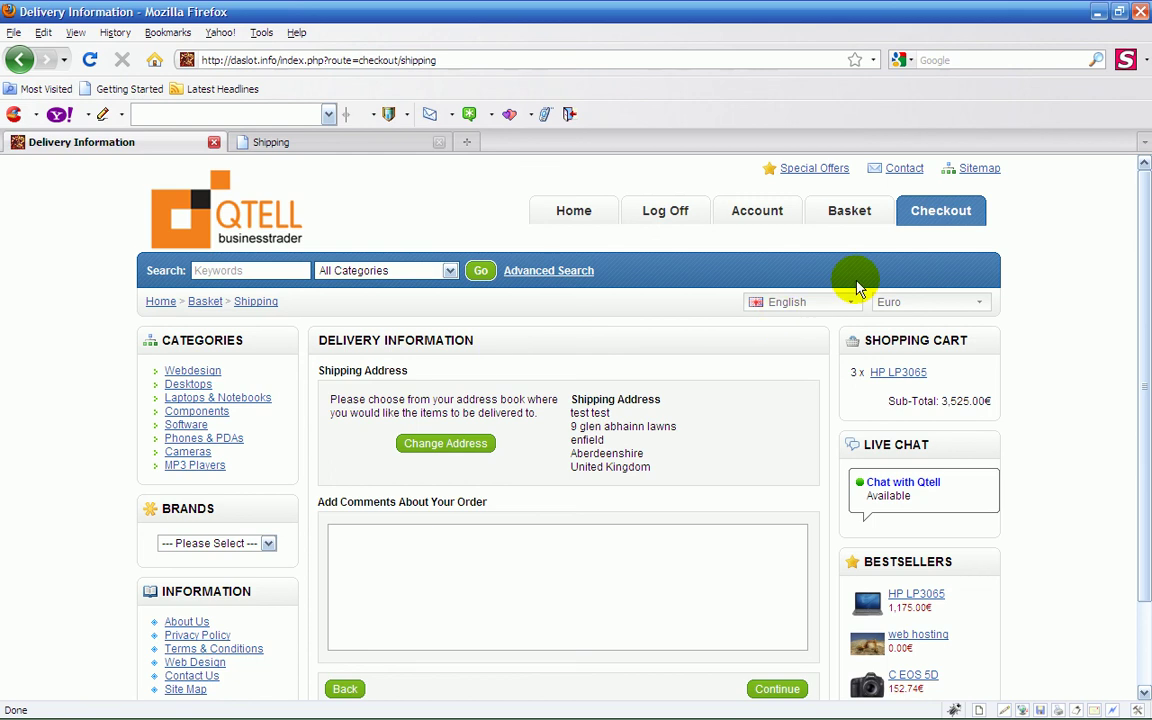
left_click(849, 214)
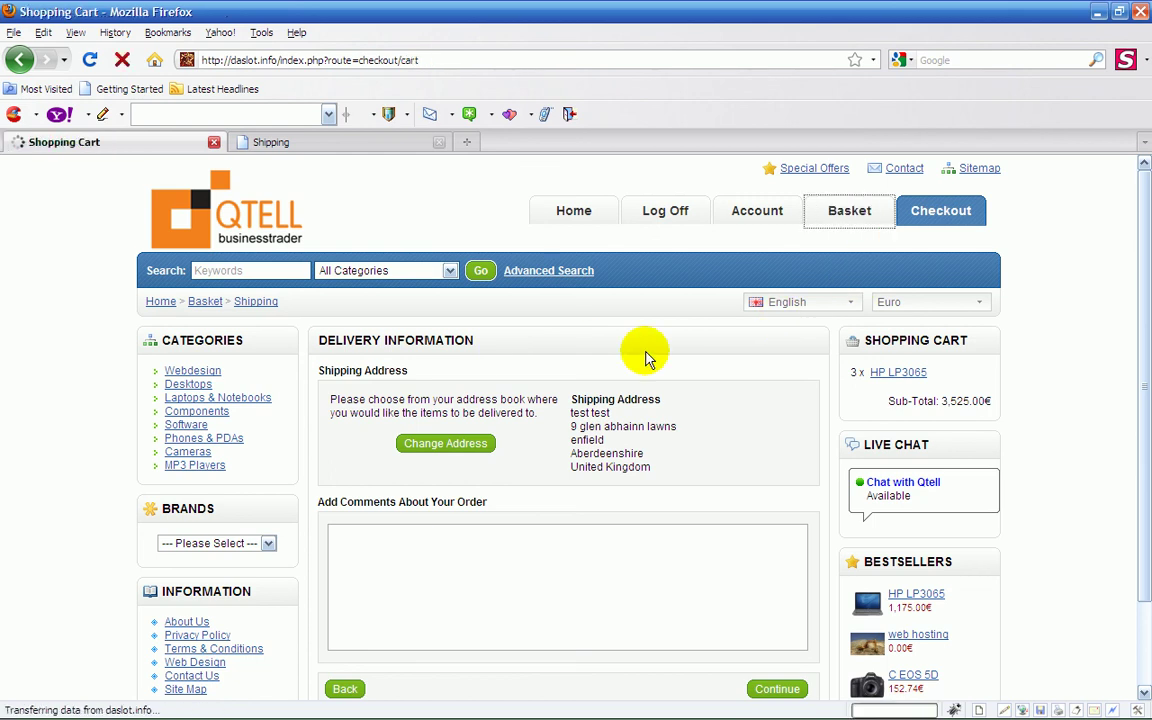
left_click(347, 426)
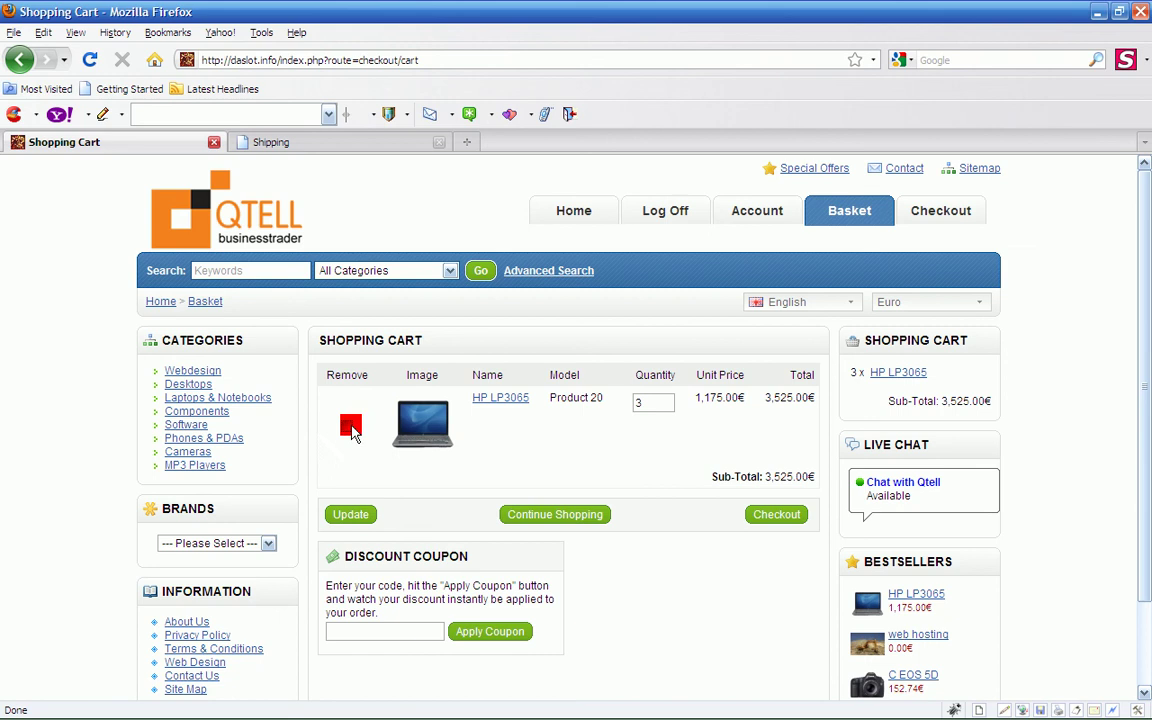
left_click(348, 516)
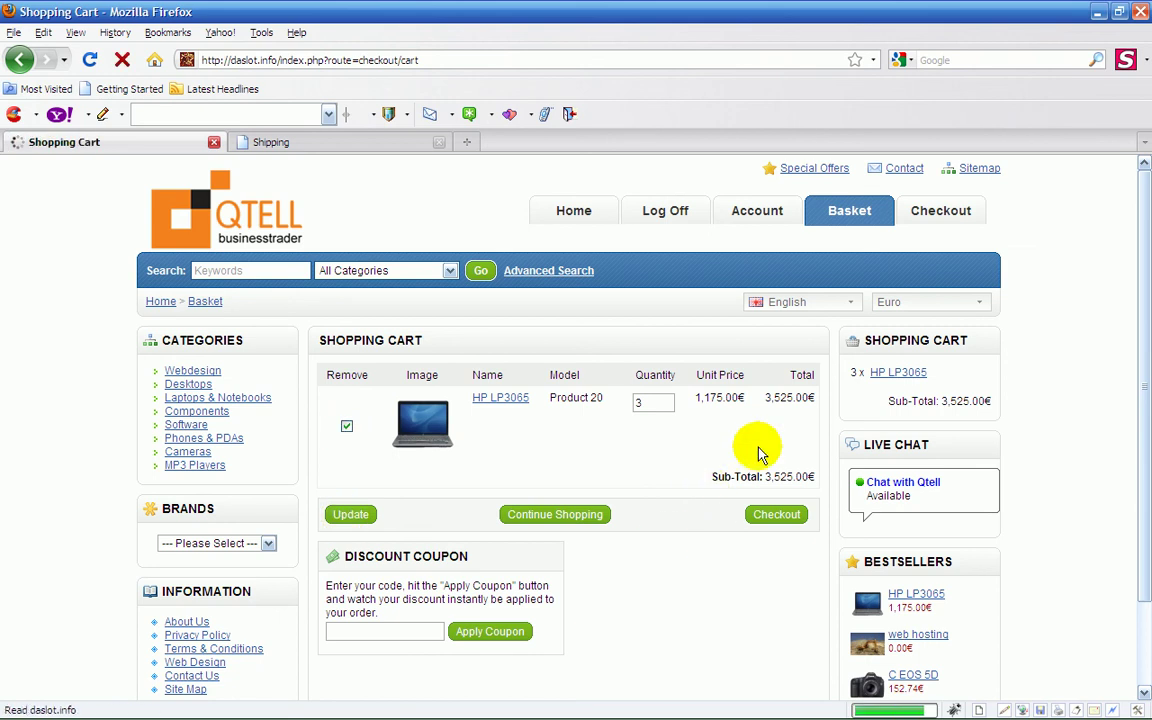
Step: Add three HP LP3065 laptops to the cart for a 3,525.00€ subtotal
left_click(783, 426)
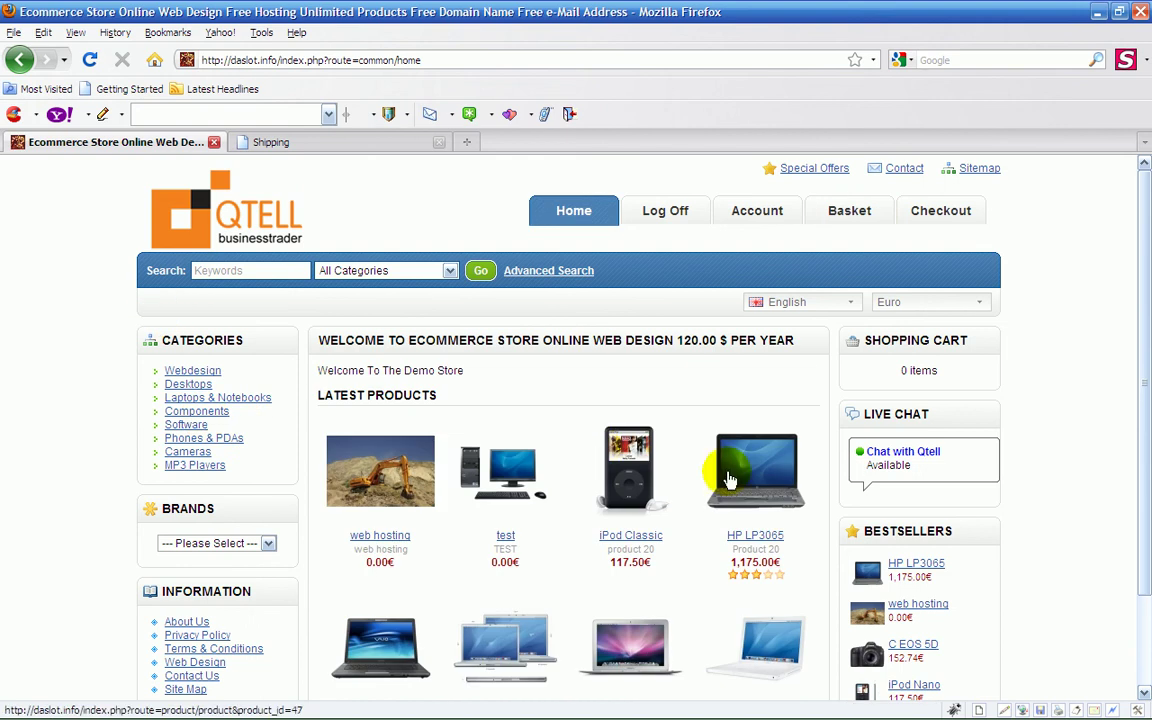
left_click(729, 480)
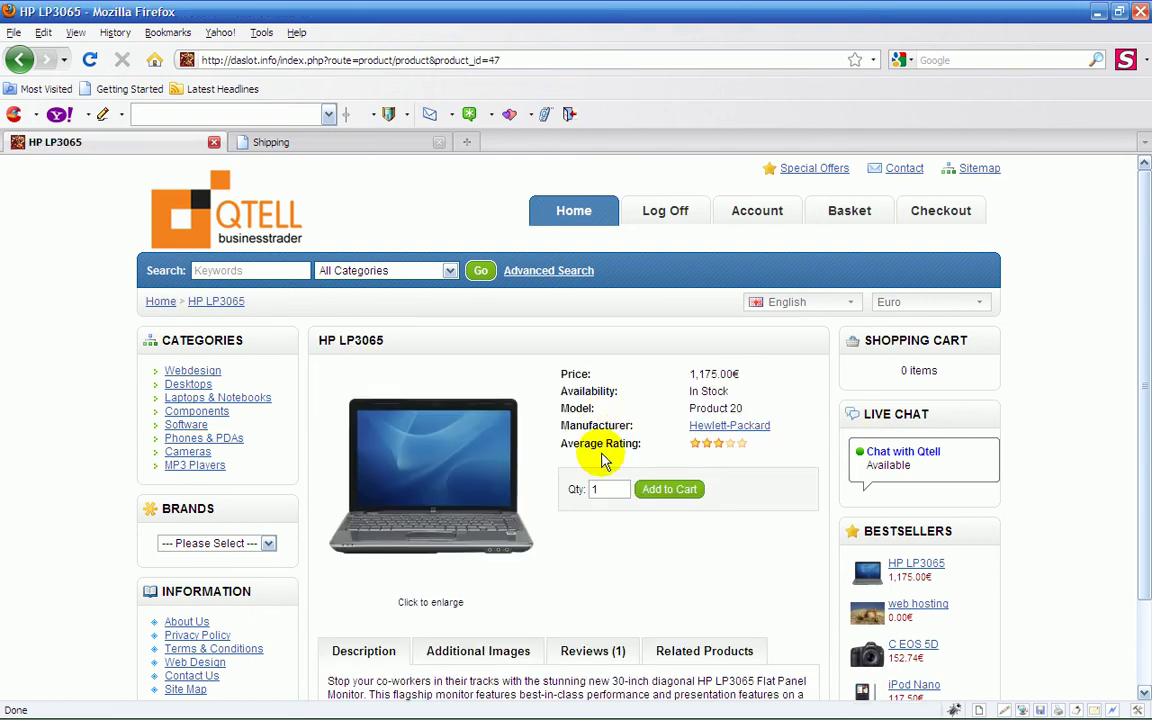
double_click(595, 489)
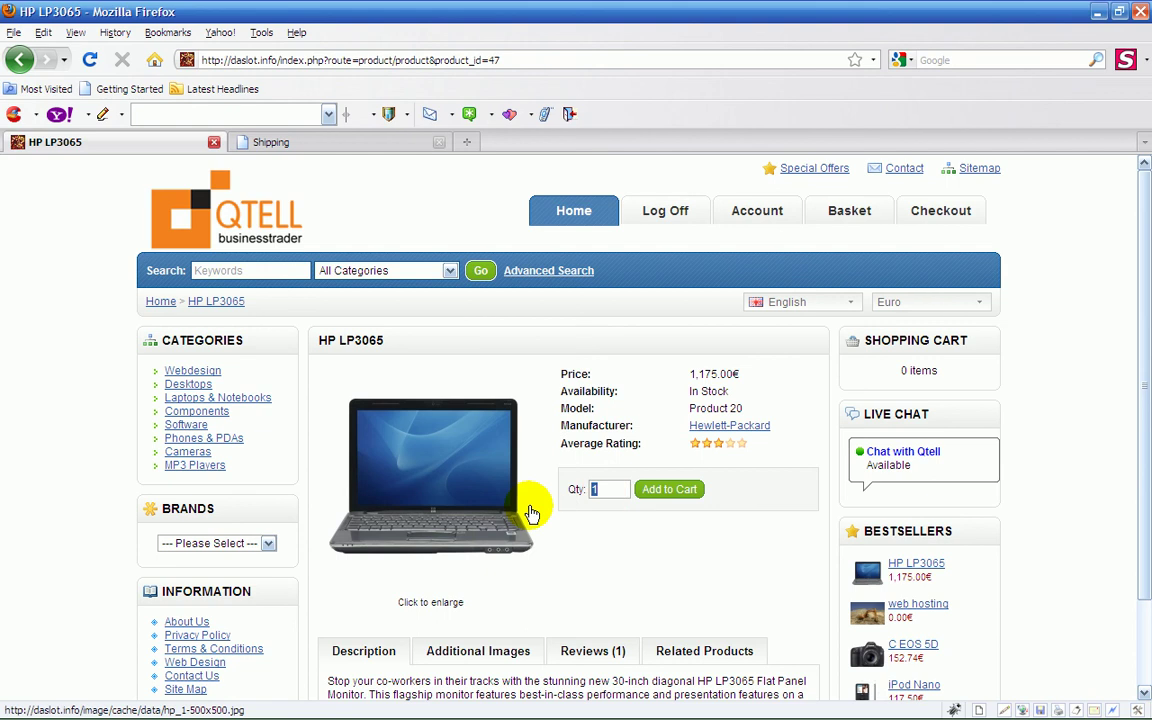
type("3")
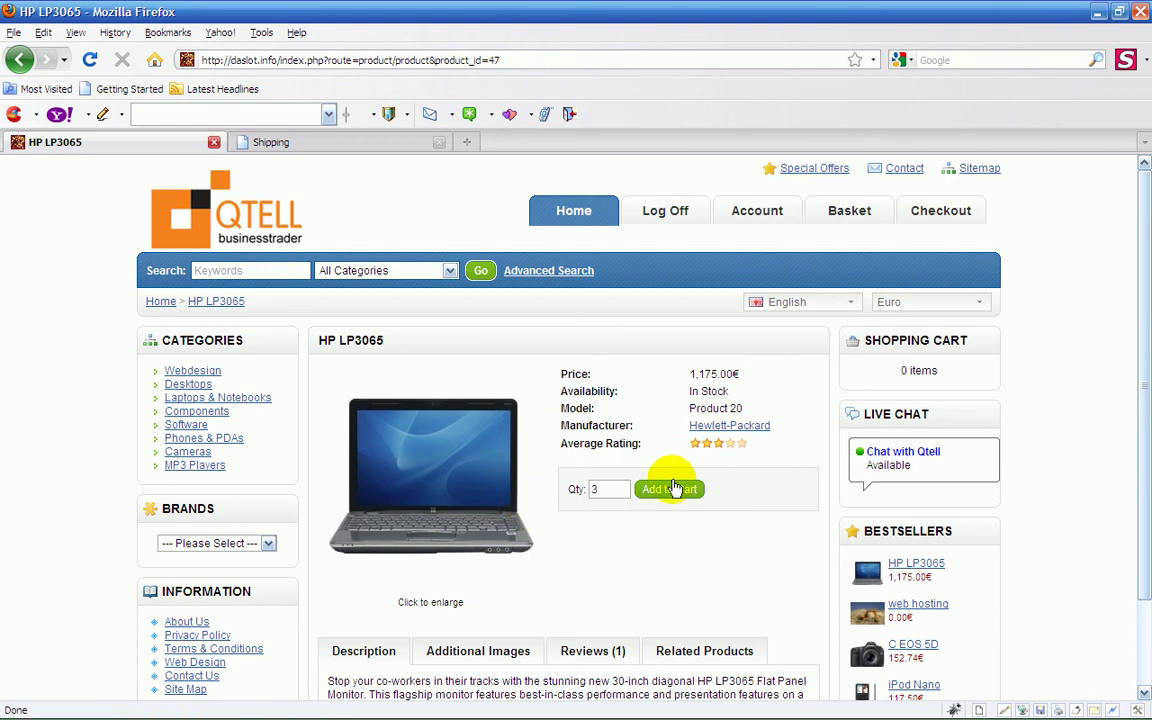
left_click(675, 488)
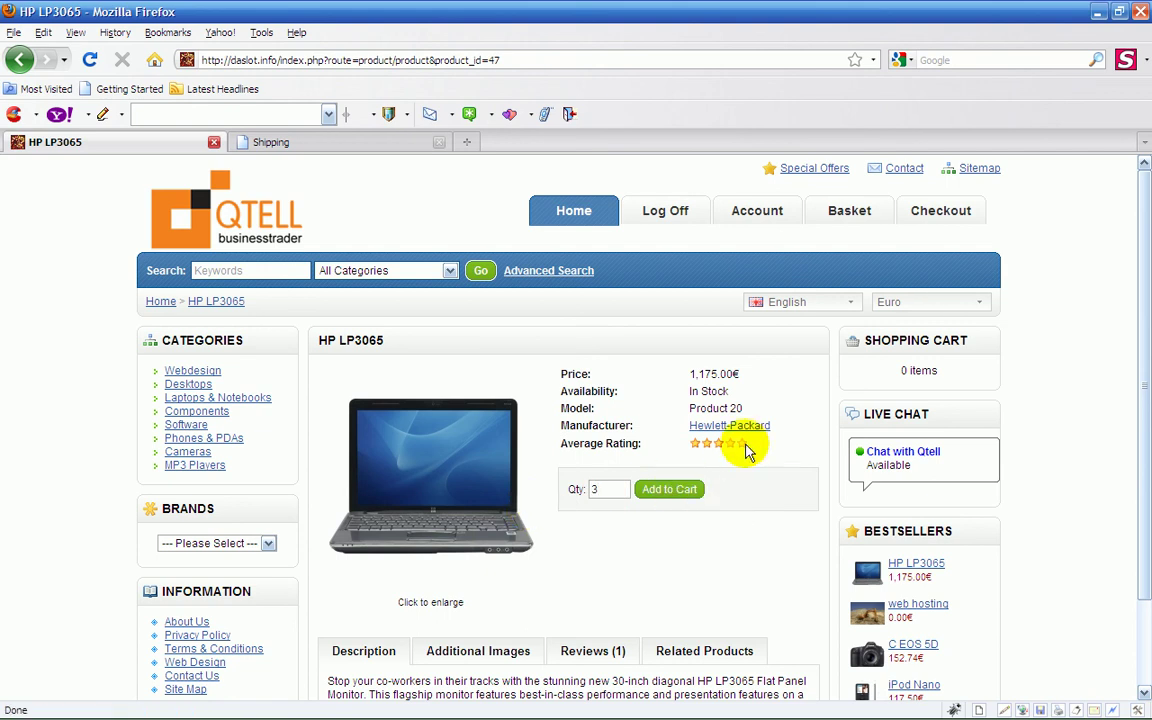
Step: Confirm checkout quotes UK Shipping (15.00kg) at 17.00€, then return to the admin shipping methods
left_click(925, 213)
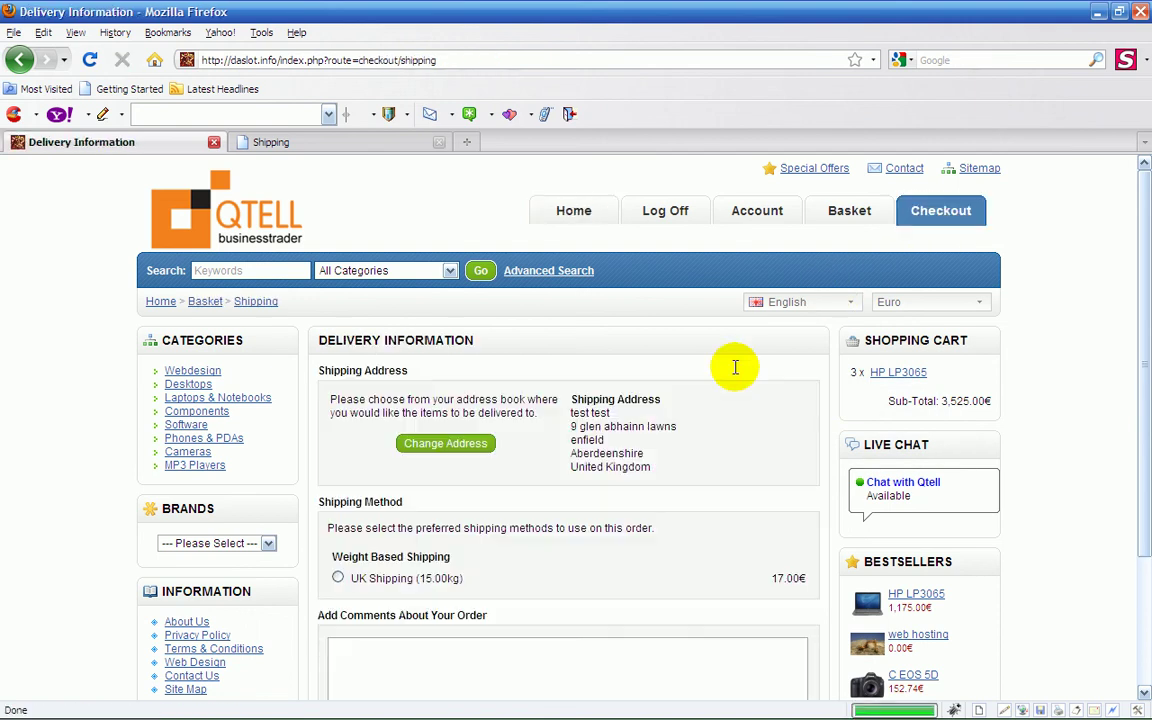
scroll(735, 367, "down", 1)
scroll(735, 367, "down", 1)
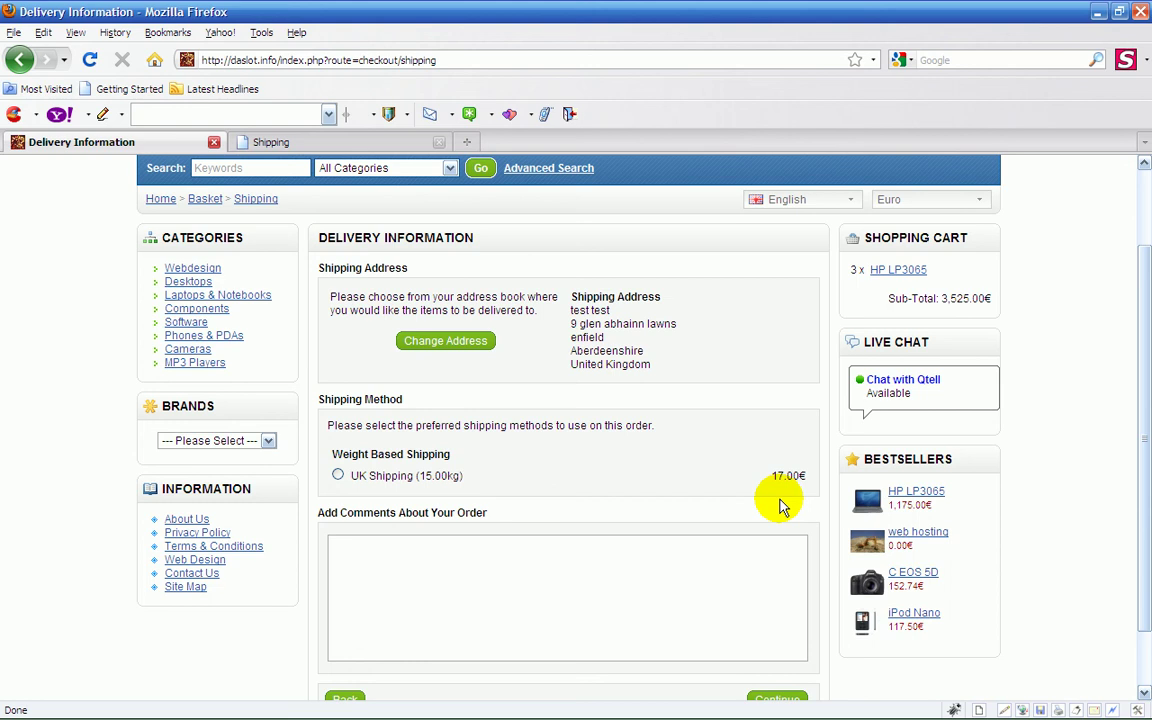
scroll(775, 470, "up", 2)
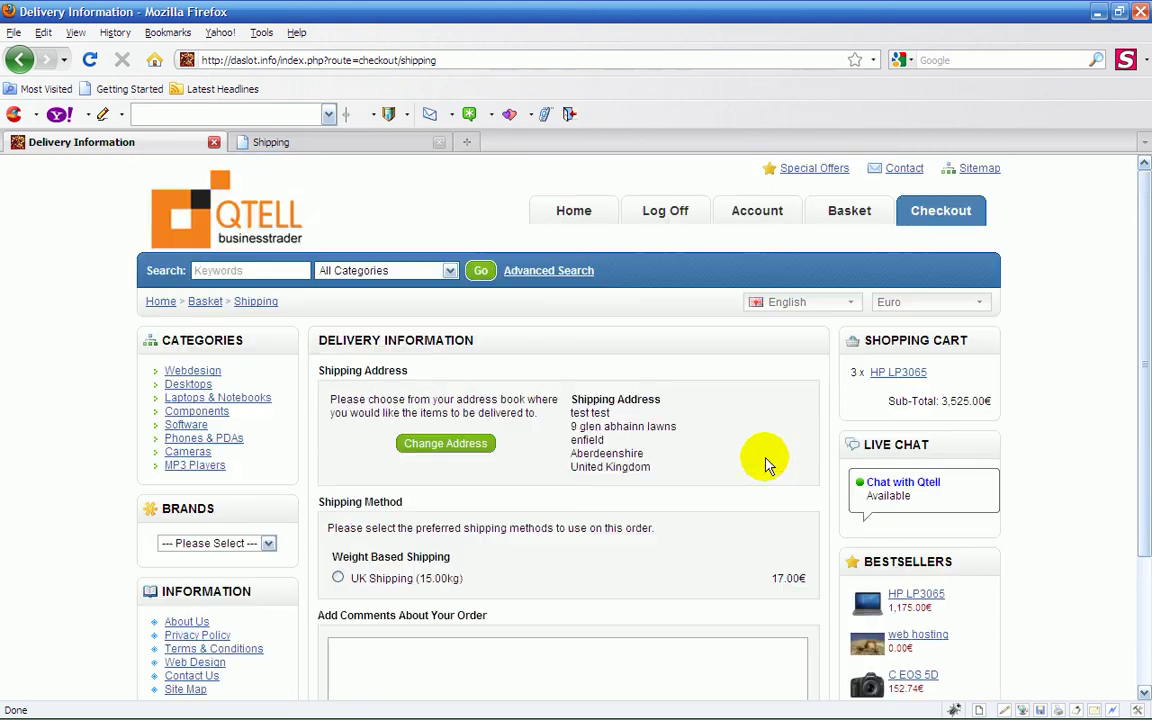
left_click(350, 141)
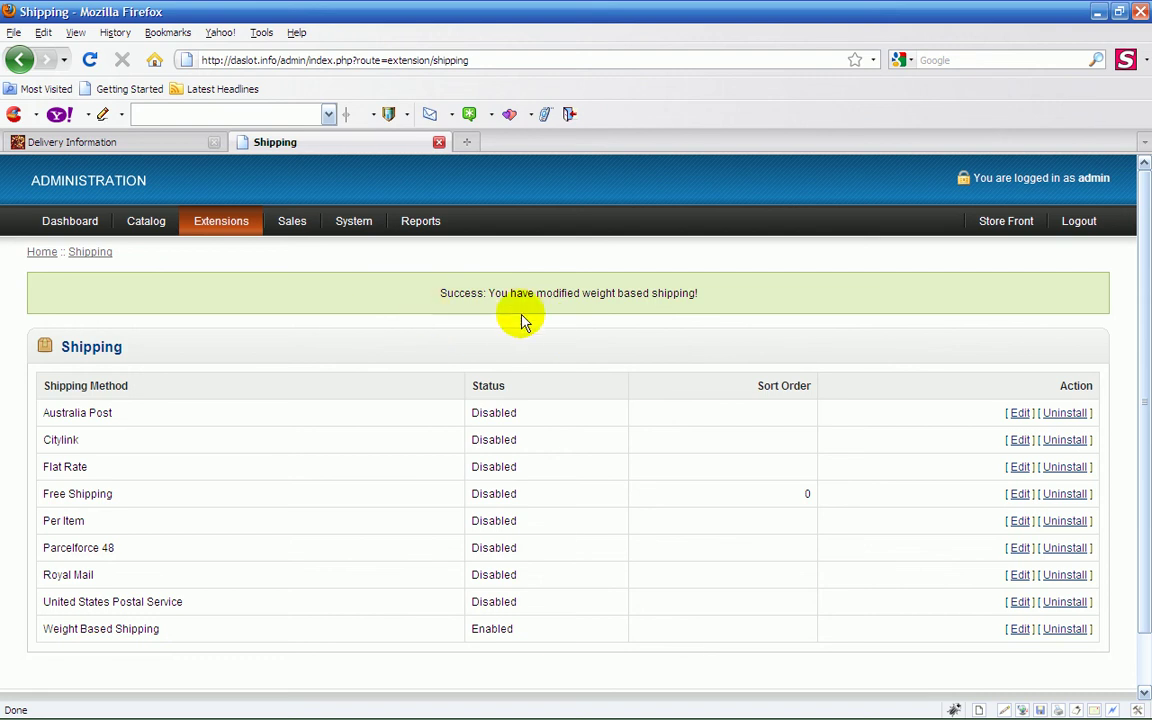
scroll(527, 321, "down", 1)
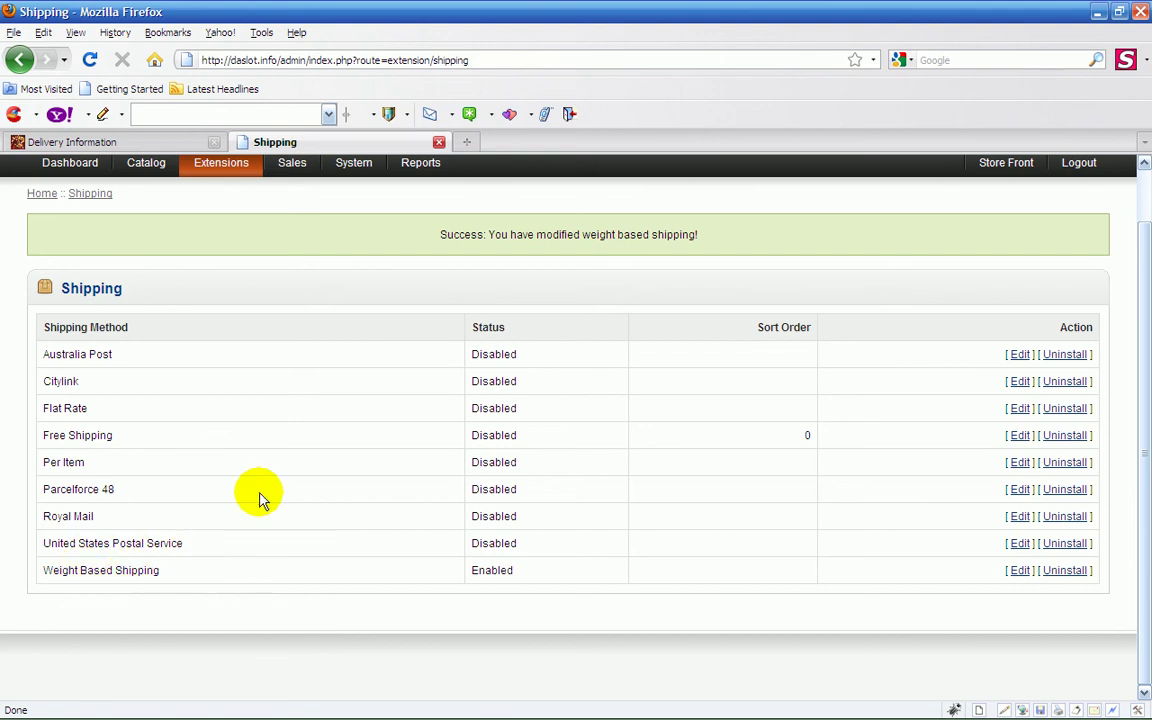
scroll(258, 497, "up", 1)
scroll(258, 497, "down", 1)
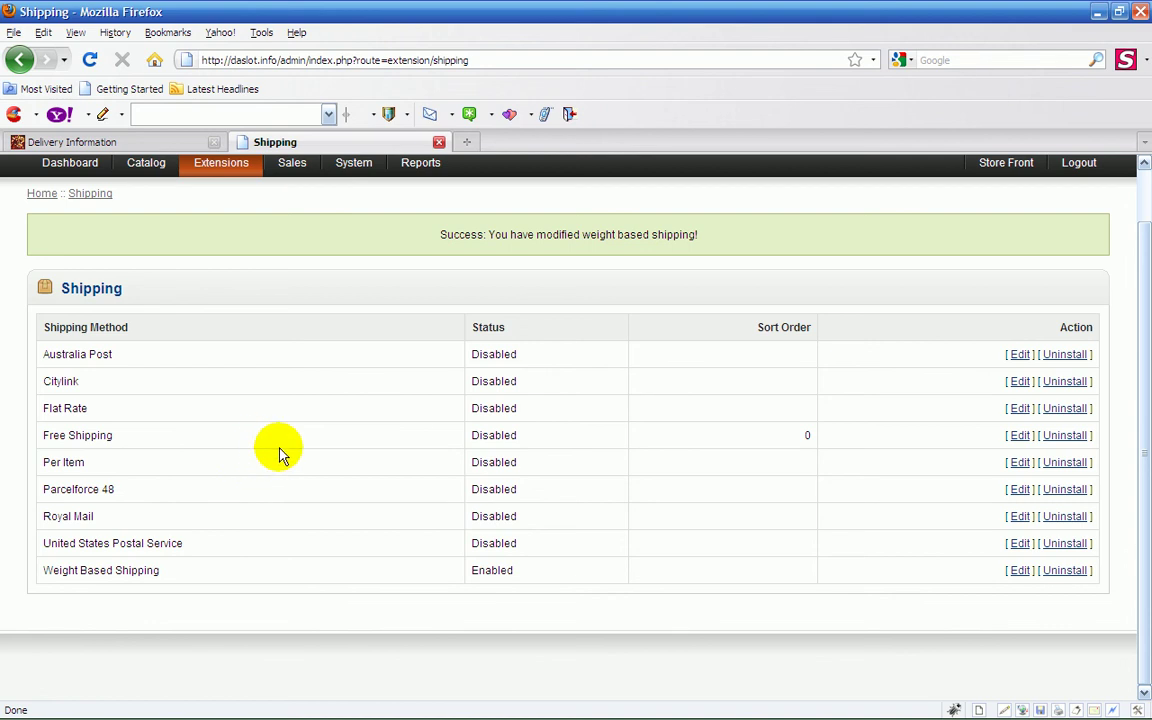
scroll(279, 453, "up", 1)
scroll(279, 450, "down", 1)
scroll(279, 440, "up", 1)
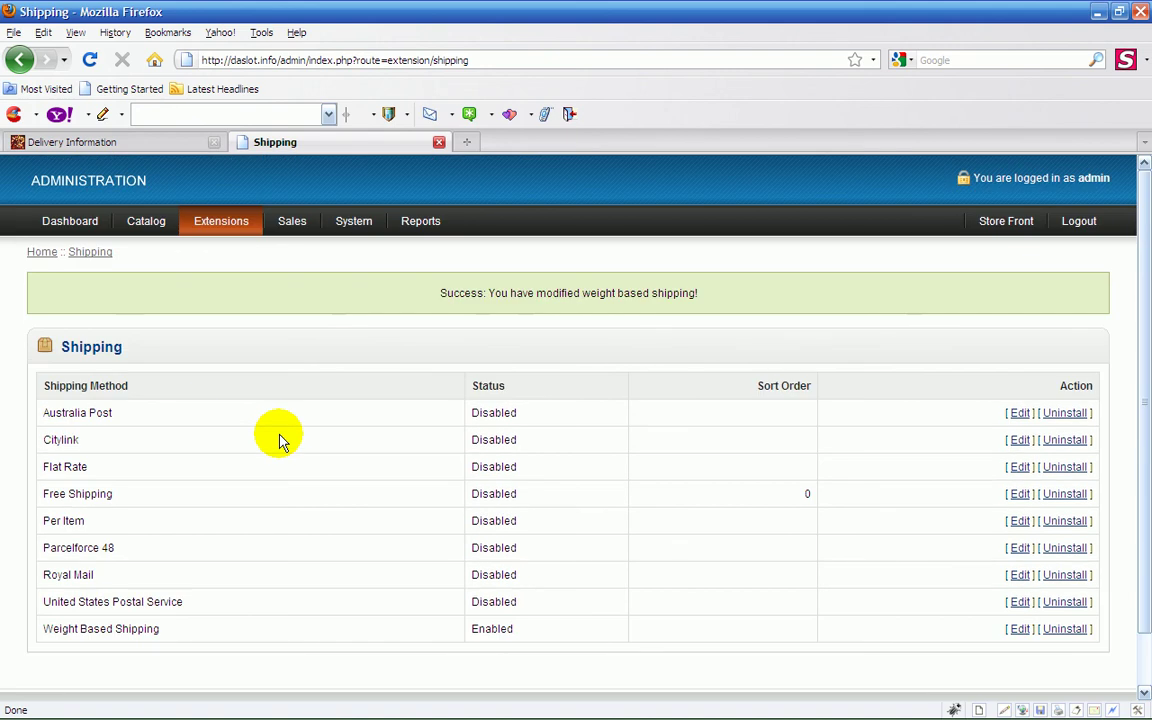
left_click(136, 146)
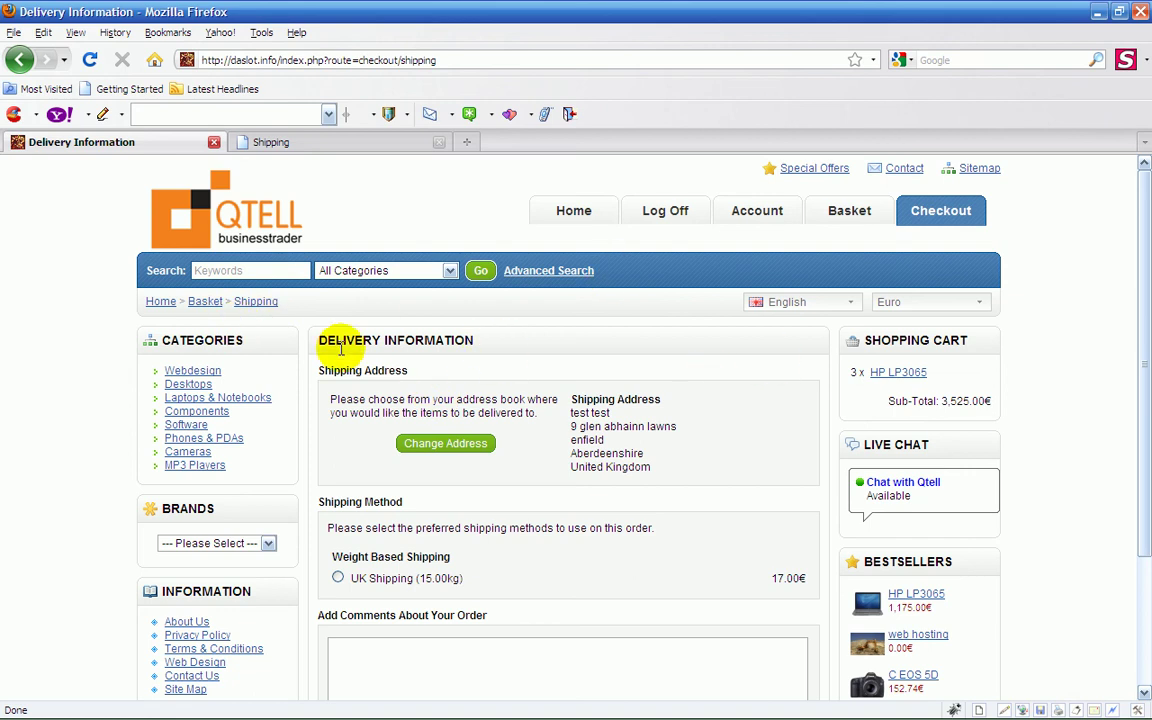
left_click(298, 145)
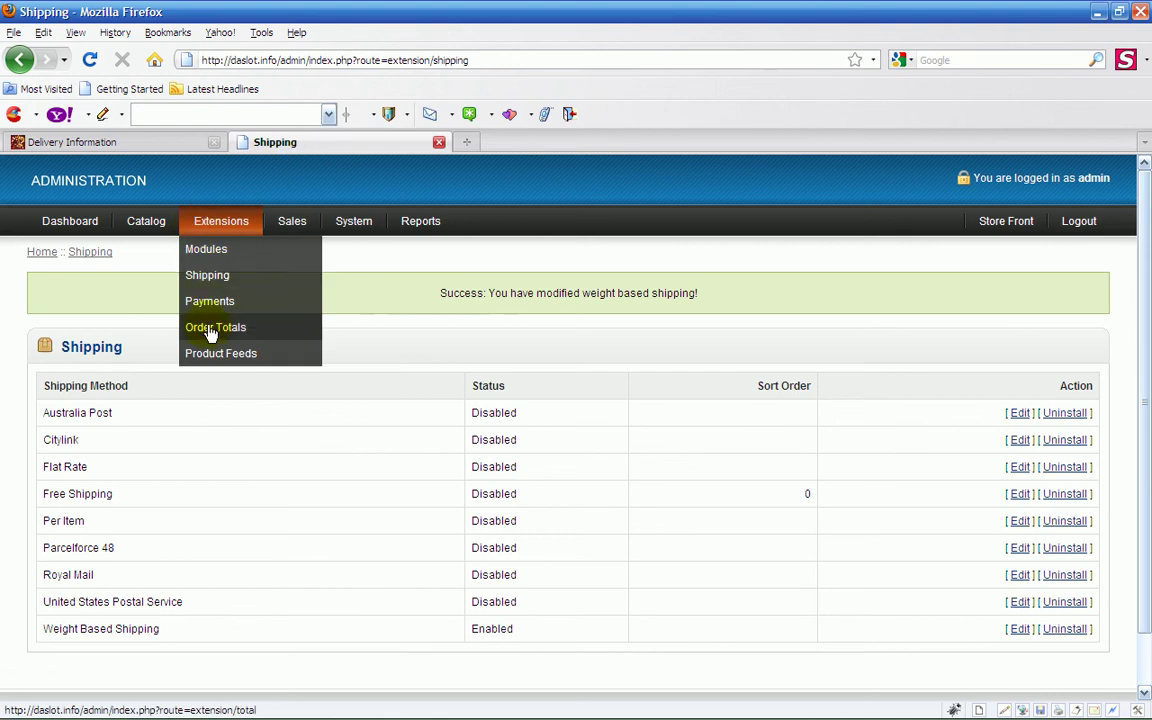
Step: Review Order Totals statuses and sort orders, with Shipping at 3, then go to the Dashboard
left_click(210, 330)
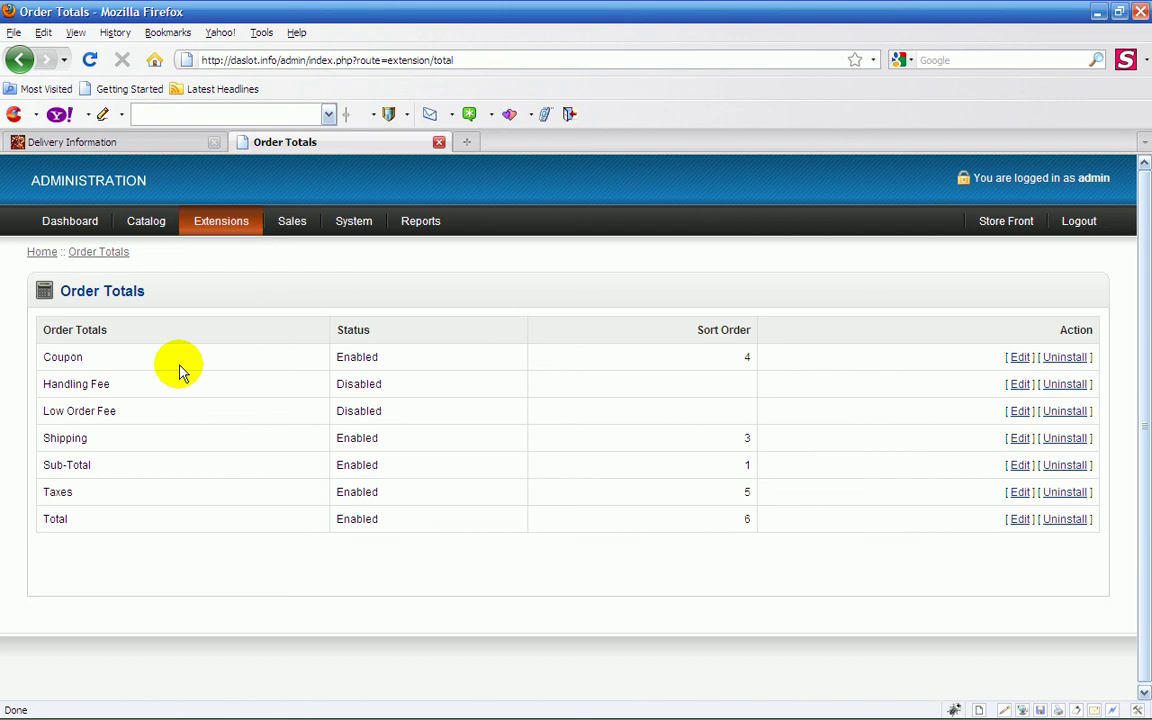
scroll(379, 378, "down", 1)
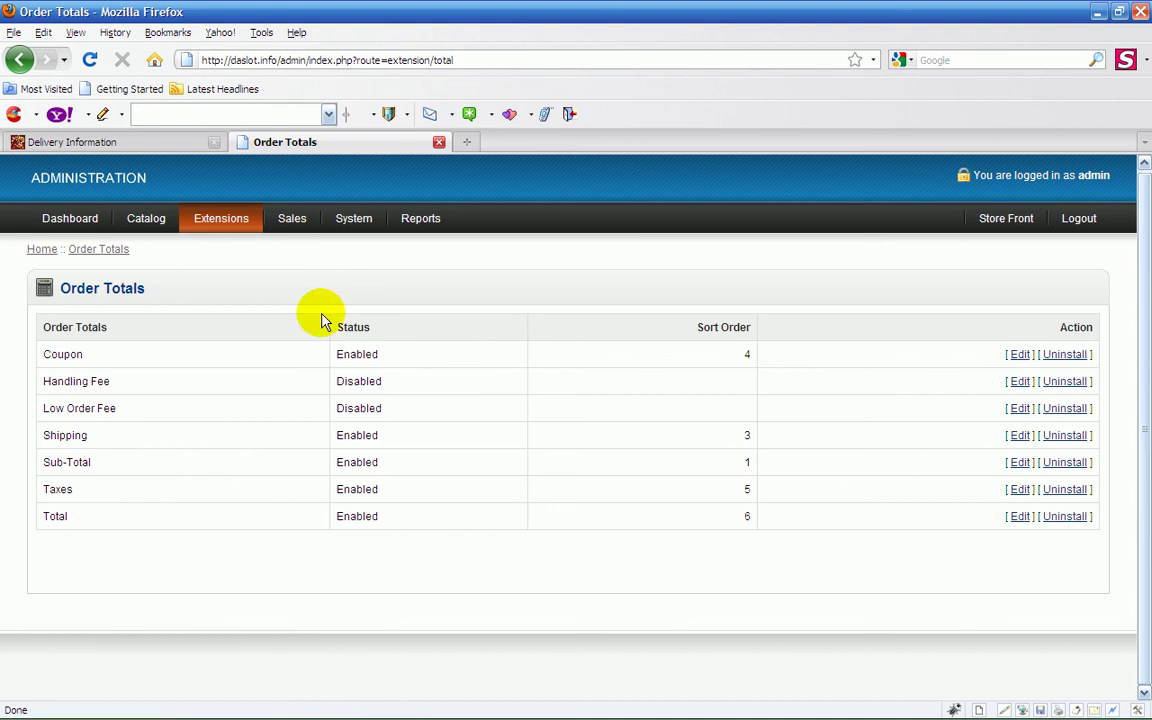
left_click(56, 222)
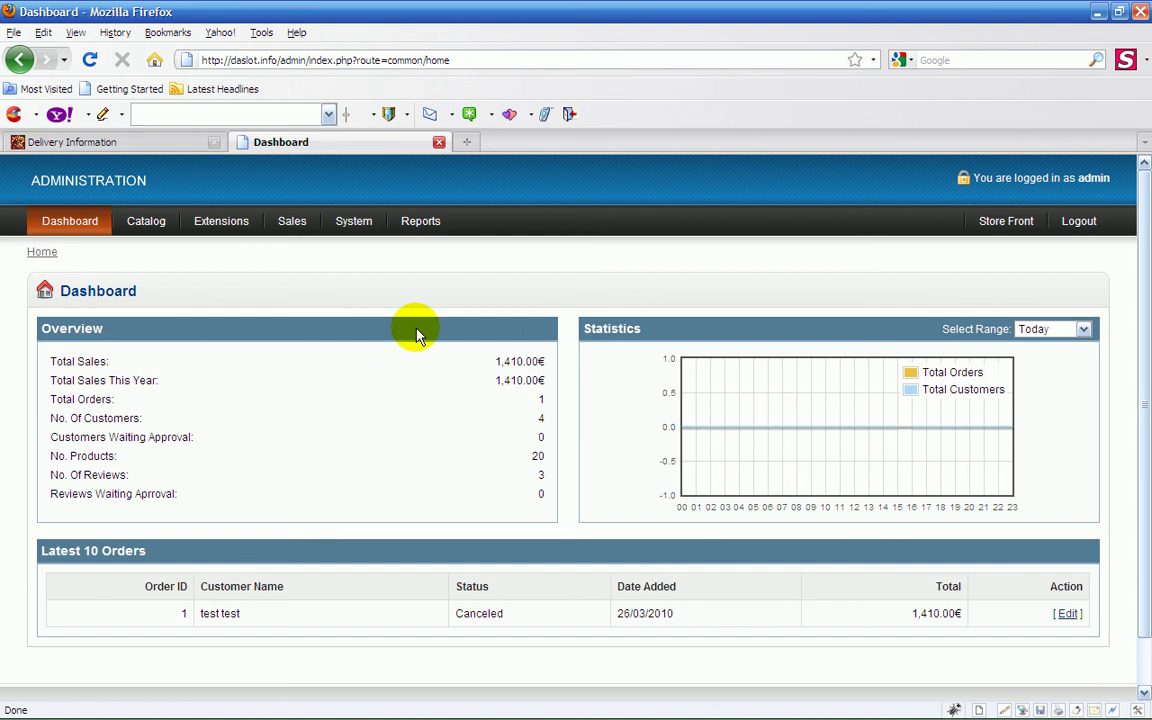
Step: Go from checkout back to the storefront home page and browse it, three laptops still in cart
left_click(139, 145)
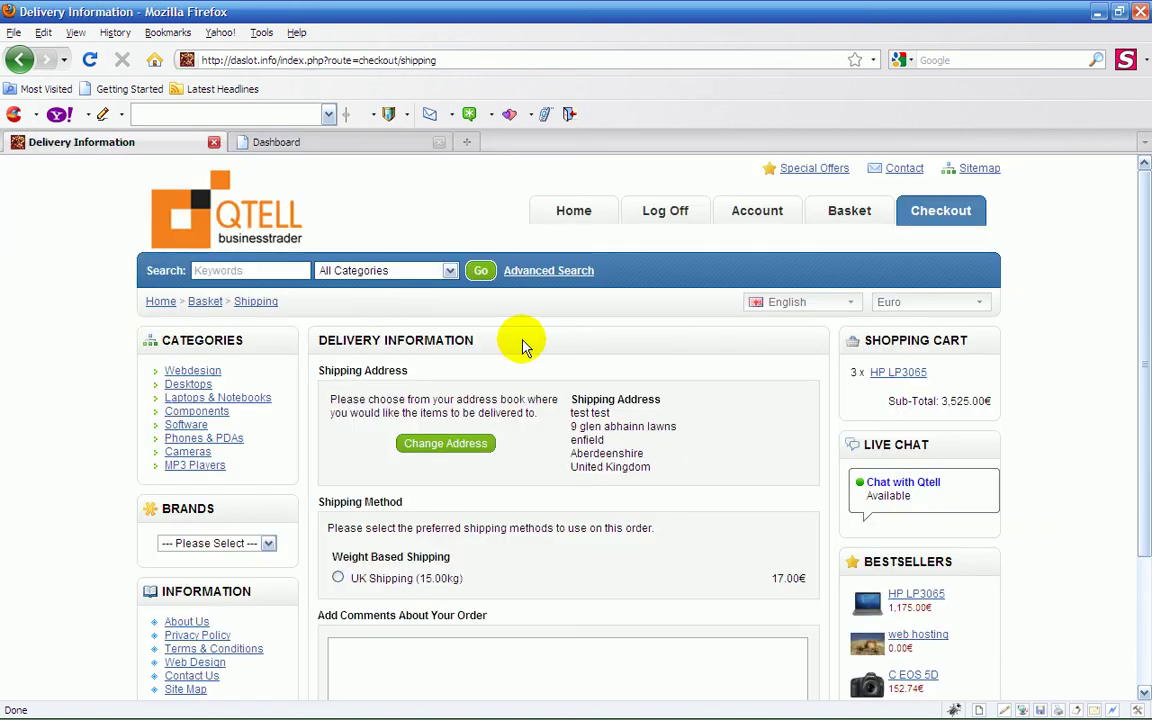
left_click(160, 302)
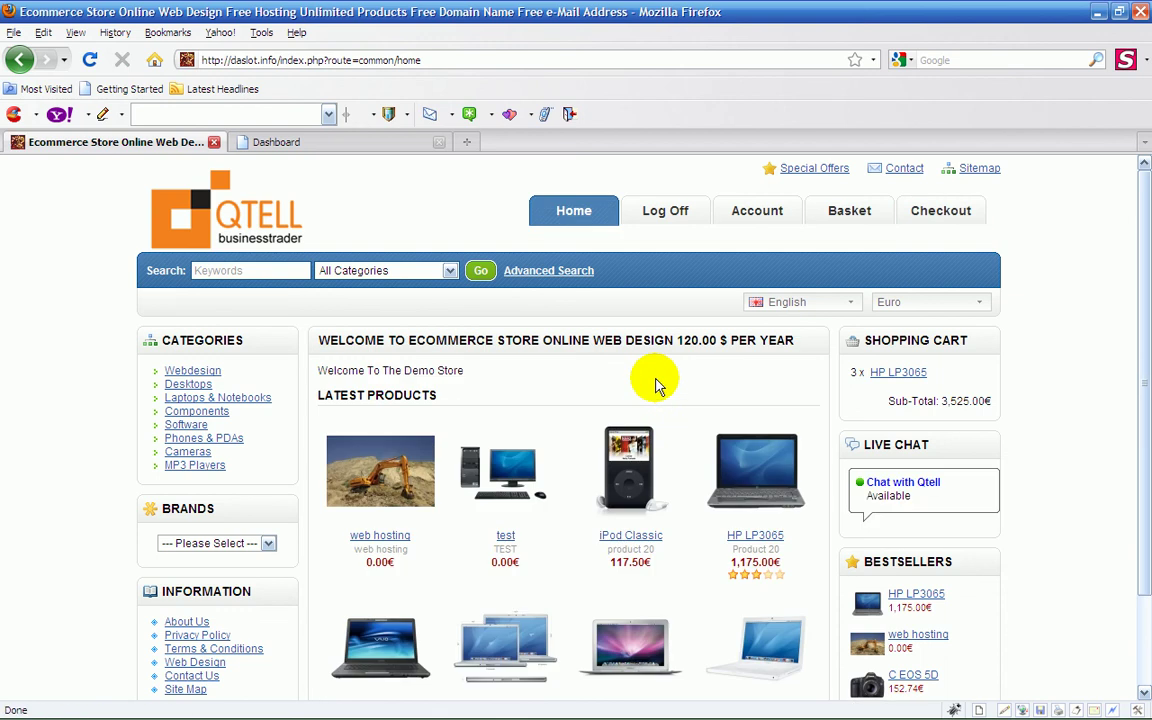
scroll(658, 385, "down", 2)
scroll(660, 382, "down", 1)
scroll(658, 380, "up", 1)
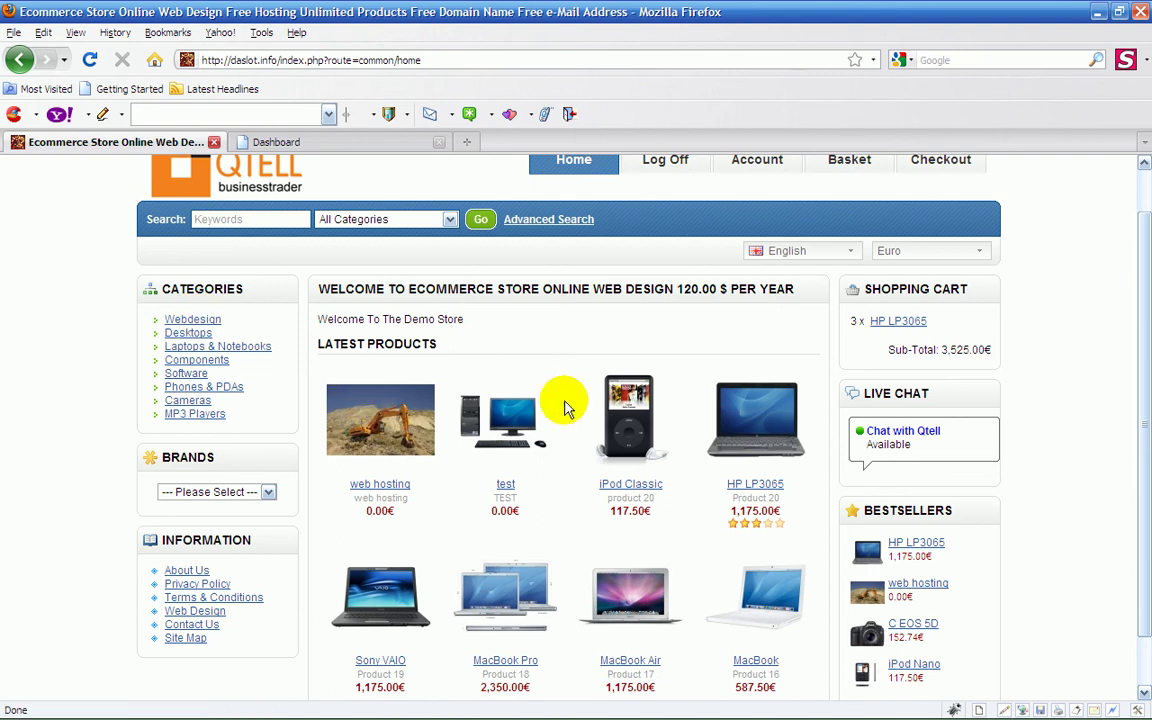
scroll(544, 350, "down", 1)
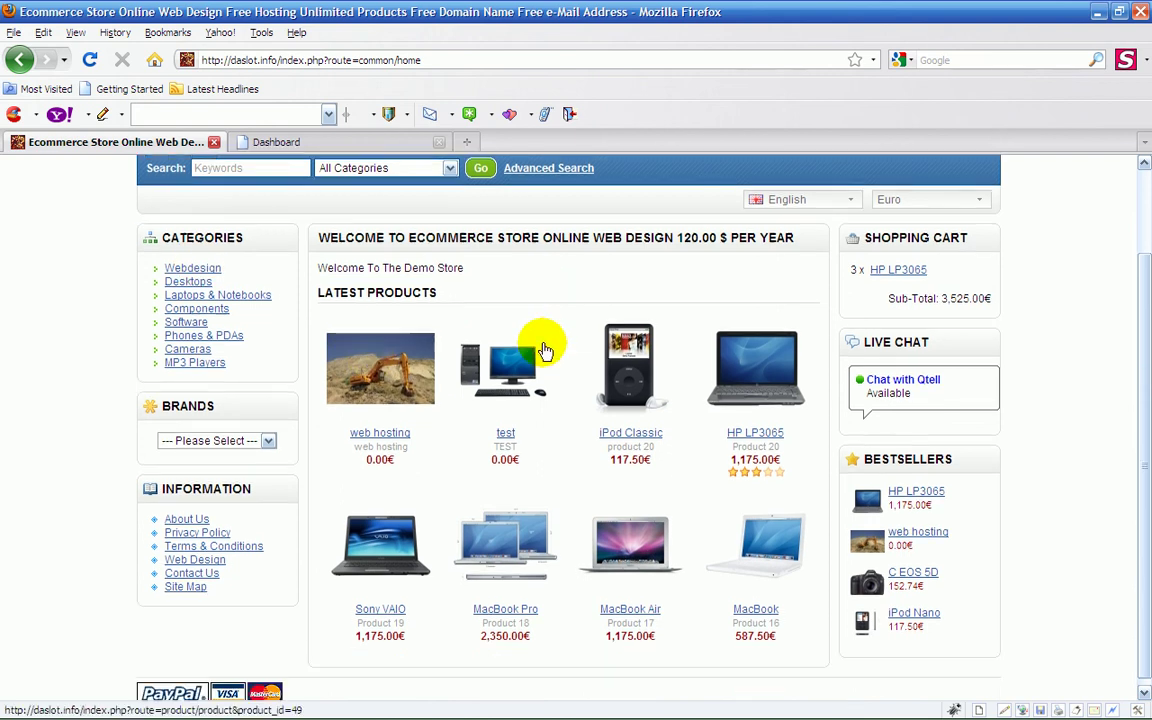
scroll(541, 345, "up", 2)
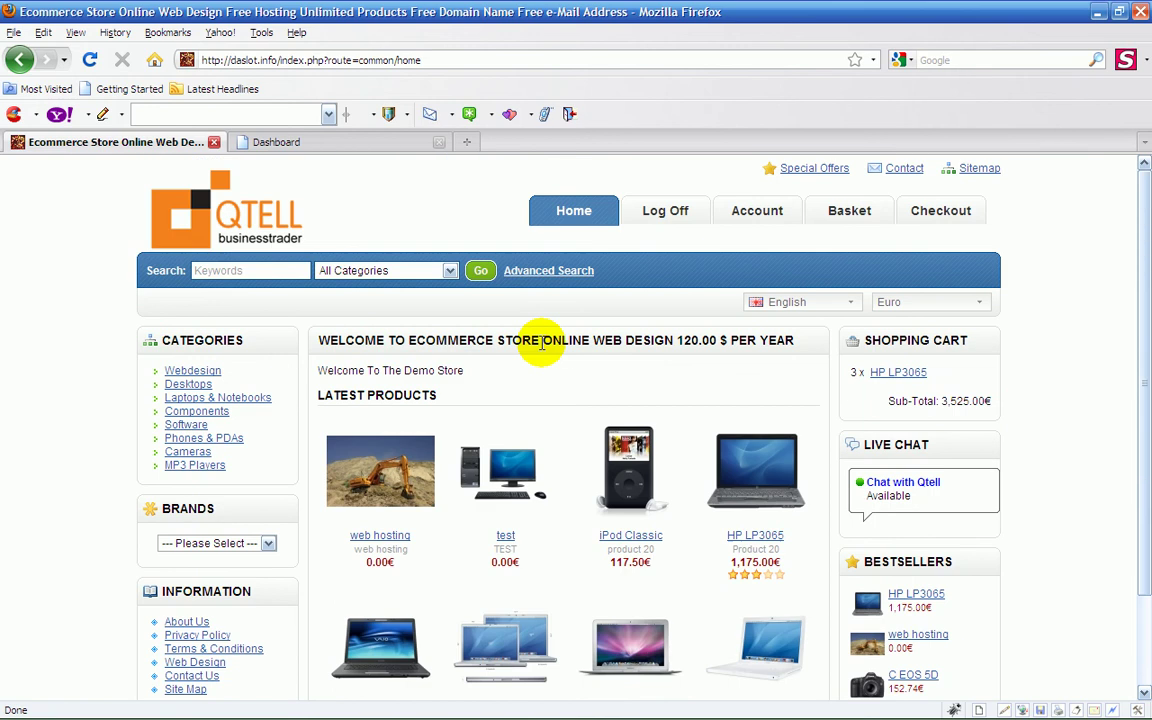
scroll(541, 345, "down", 1)
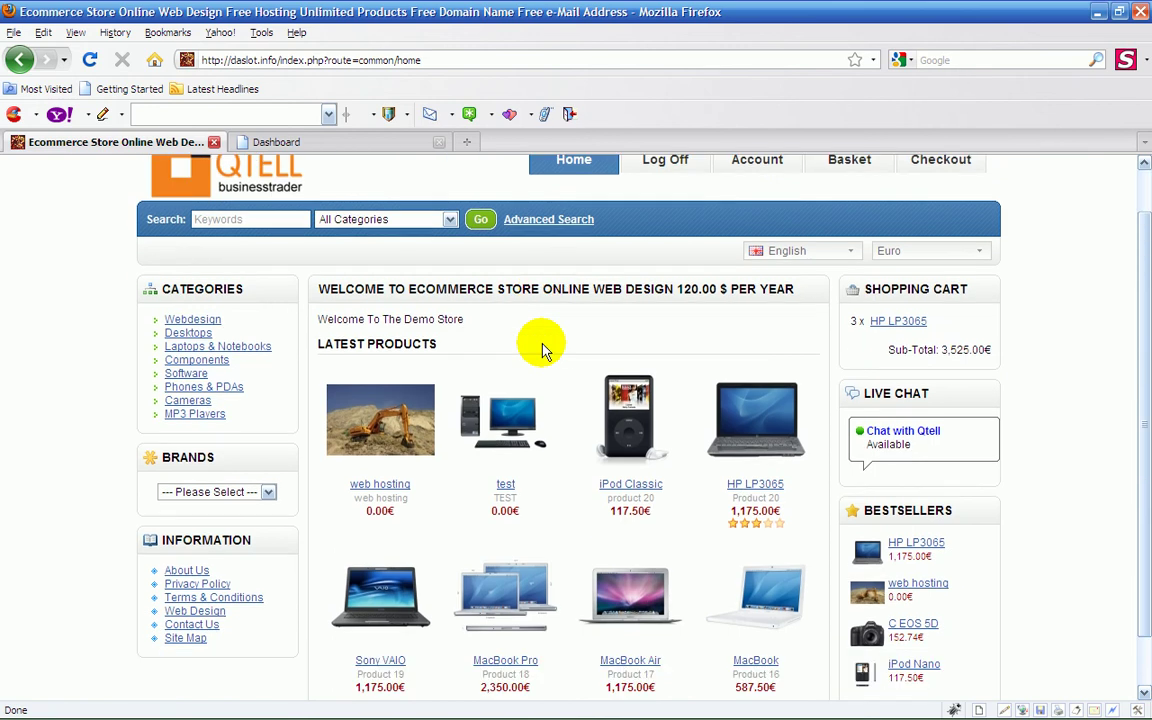
scroll(541, 350, "up", 1)
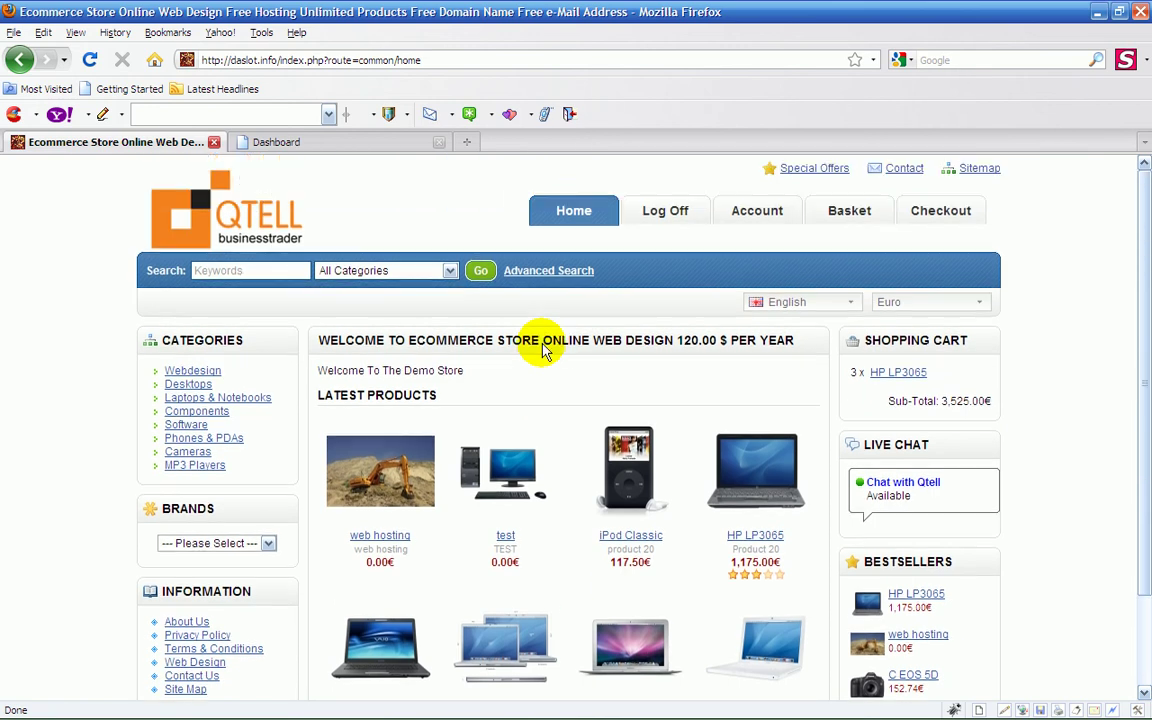
scroll(541, 350, "down", 2)
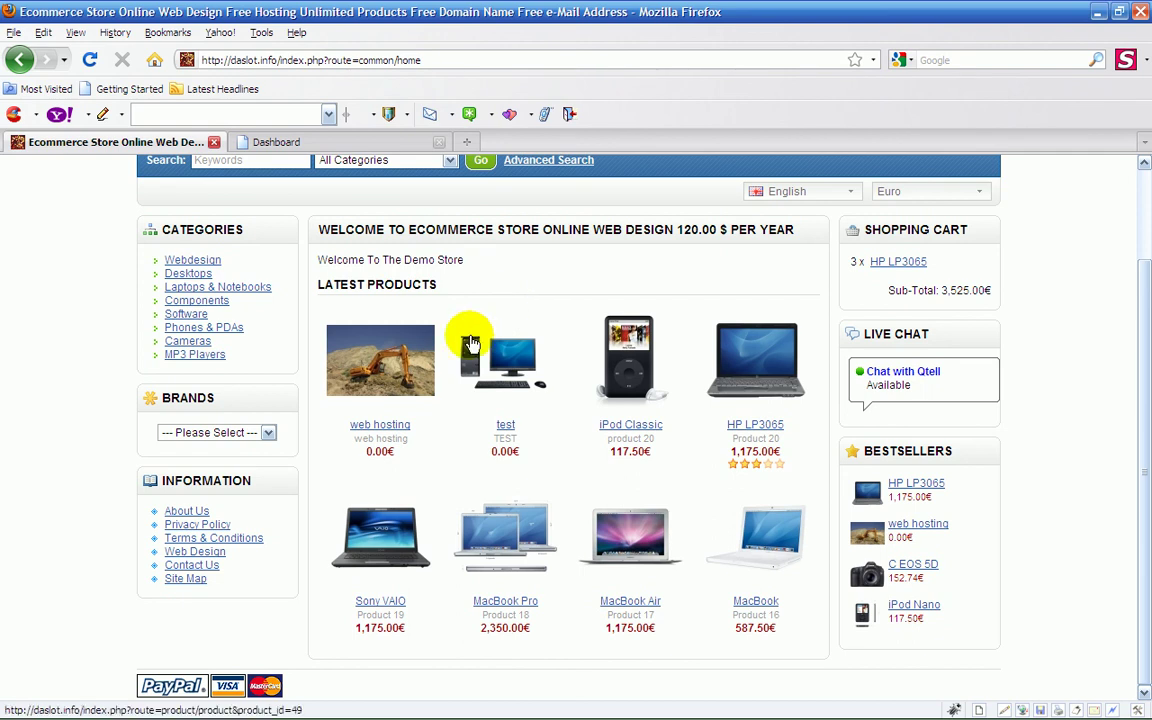
scroll(683, 452, "up", 2)
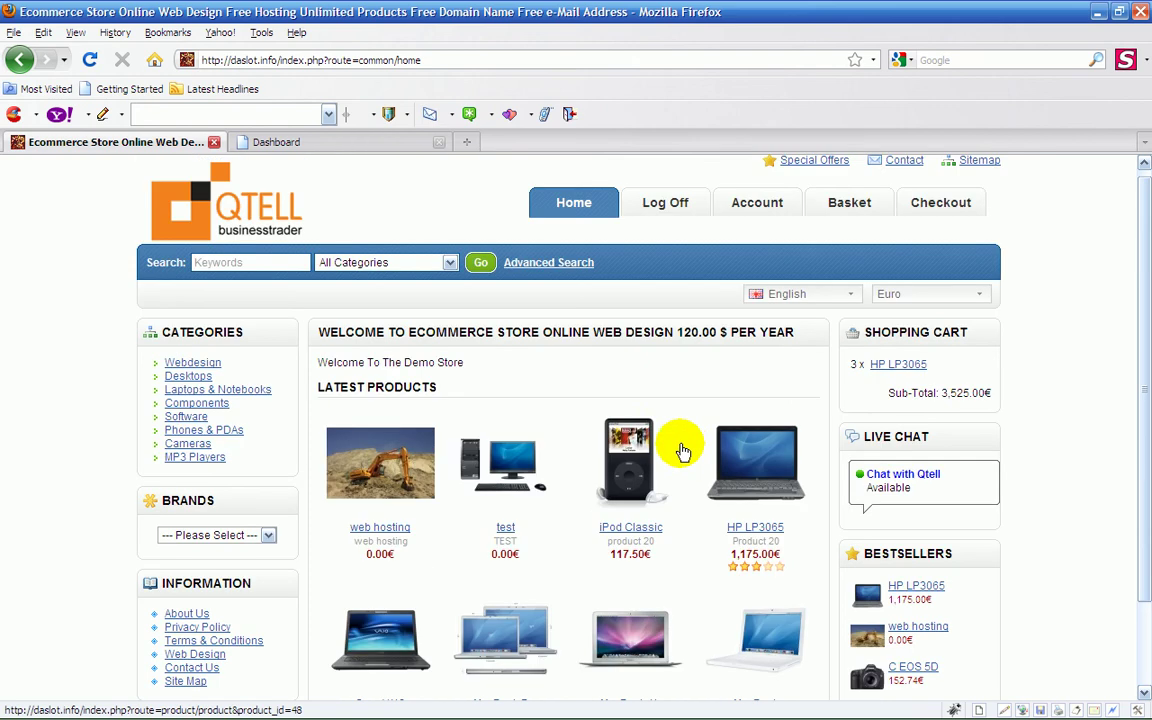
scroll(655, 422, "down", 1)
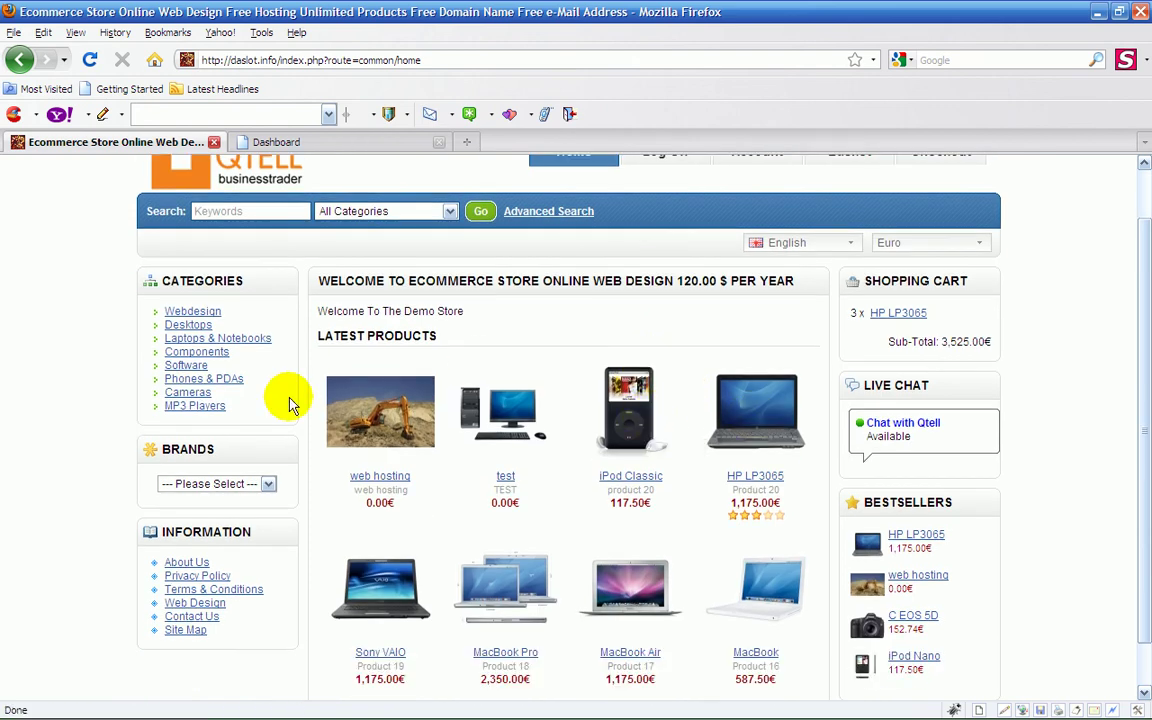